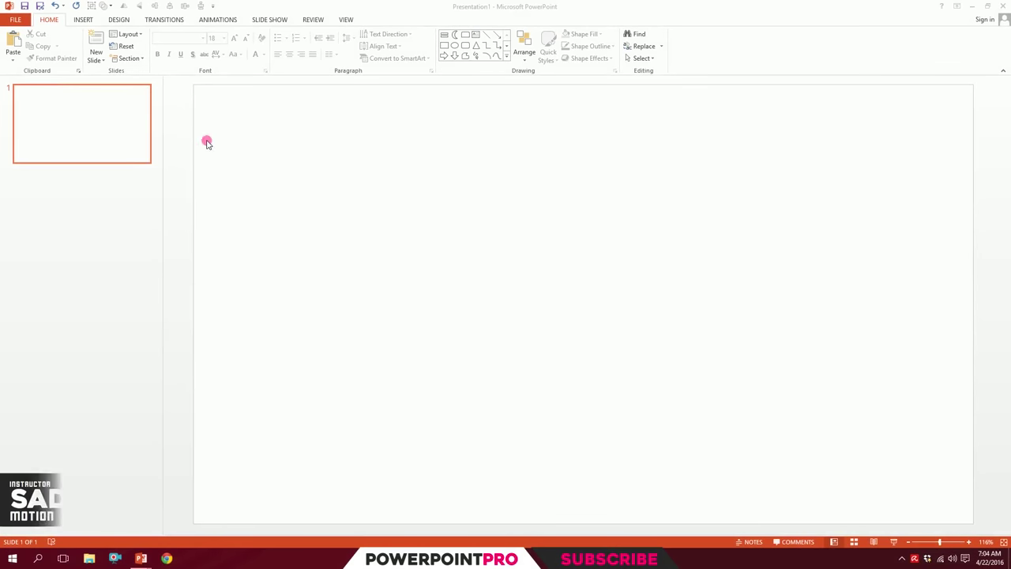
# Draw a tall Round Same Side Corner Rectangle and position it on the slide.
pyautogui.click(83, 19)
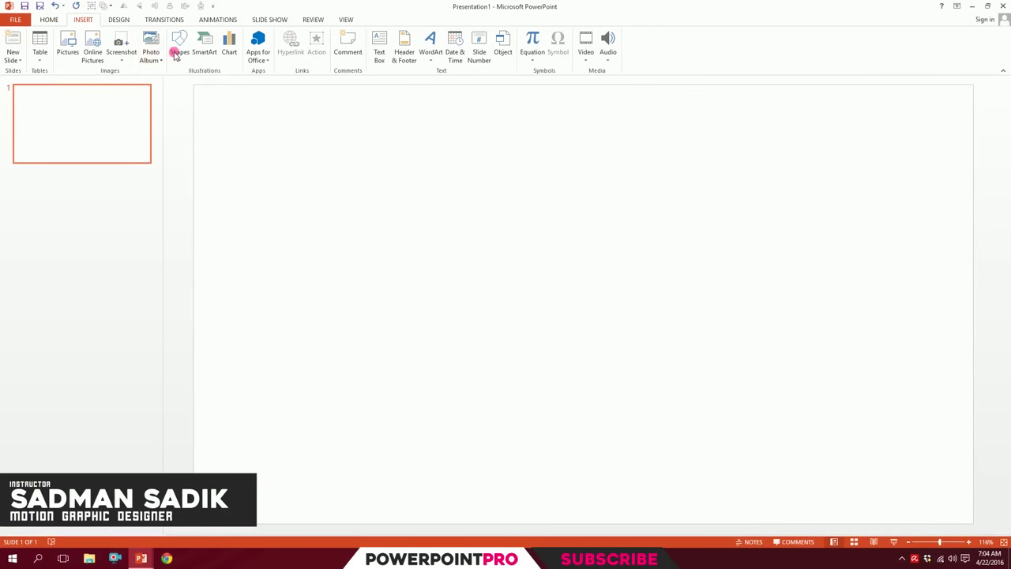
pyautogui.click(170, 52)
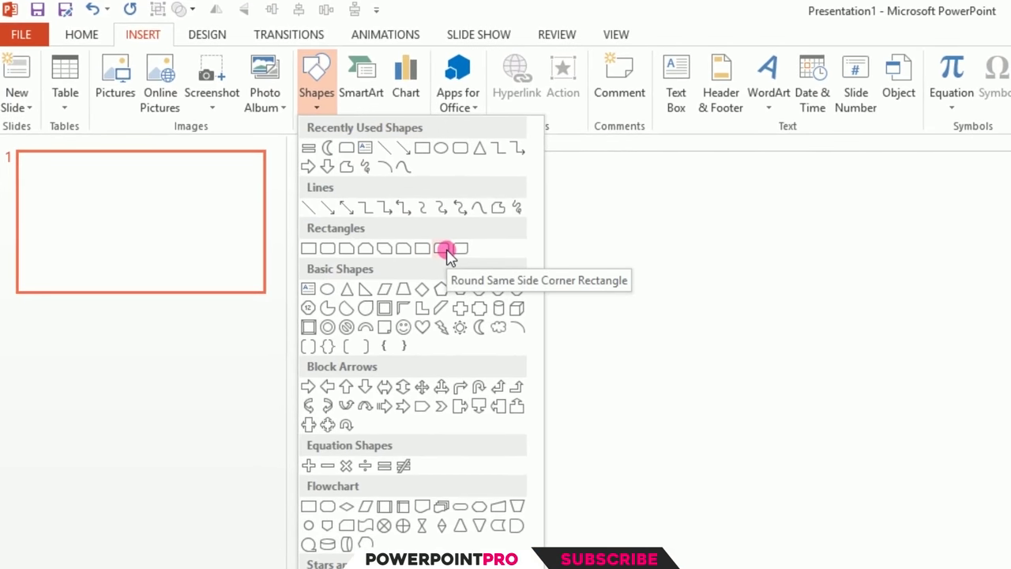
pyautogui.click(445, 250)
pyautogui.moveTo(946, 229); pyautogui.dragTo(1010, 568)
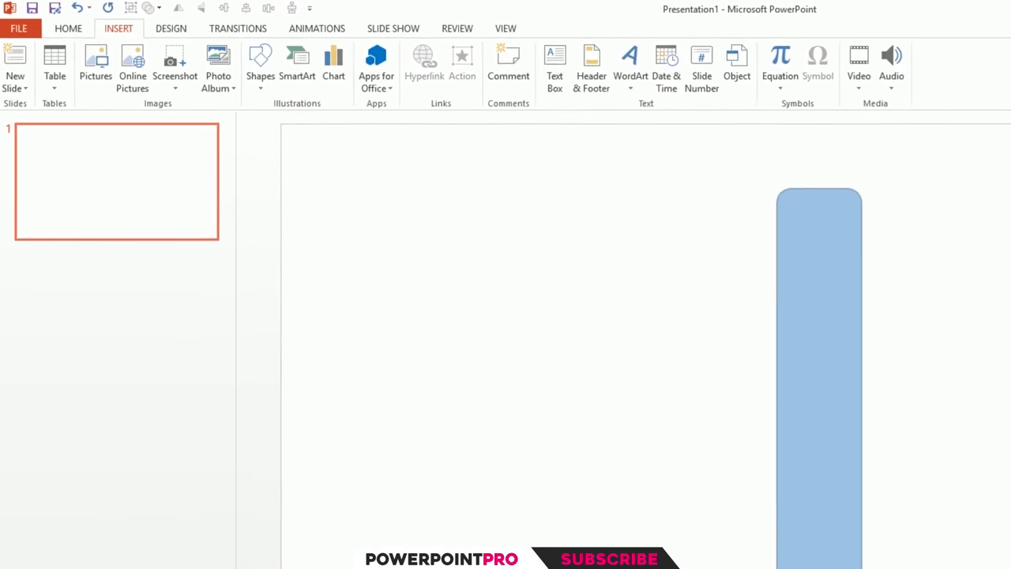
pyautogui.moveTo(843, 568); pyautogui.dragTo(894, 568)
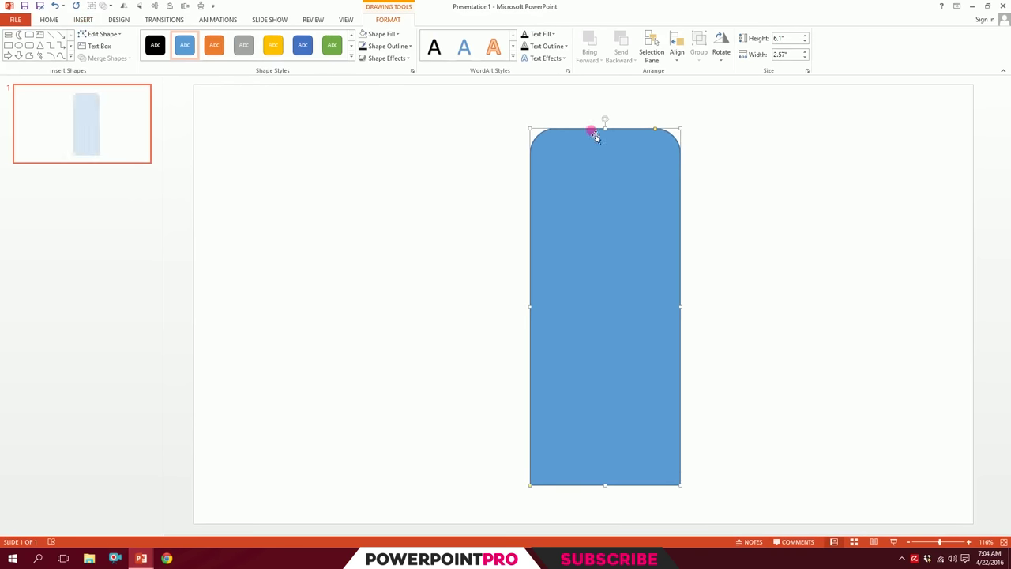
pyautogui.moveTo(819, 271); pyautogui.dragTo(784, 269)
pyautogui.moveTo(598, 205); pyautogui.dragTo(575, 210)
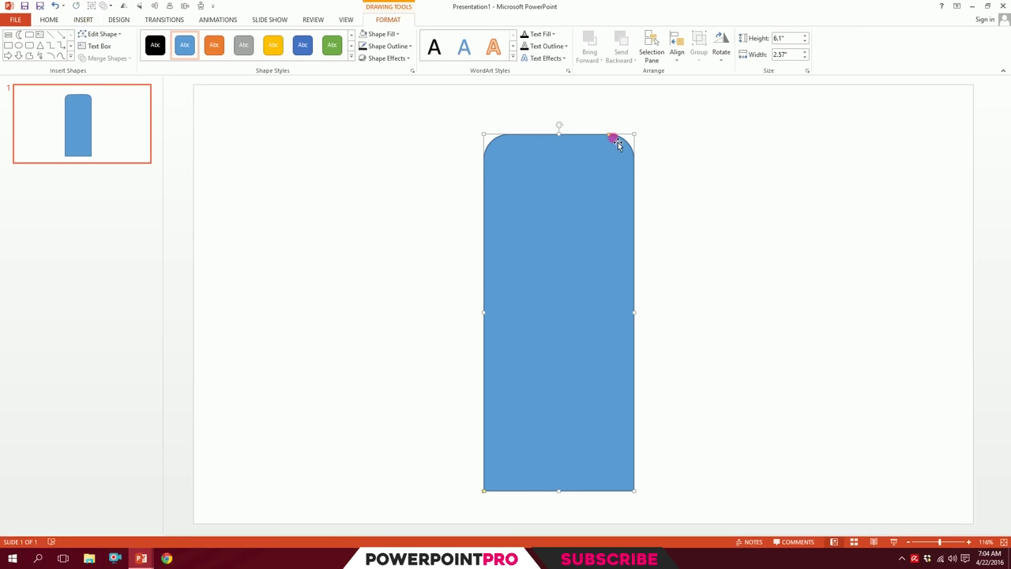
# Round the top corners into a full dome and narrow the shape to 2.25" wide.
pyautogui.keyDown('ctrl'); pyautogui.scroll(10, 616, 126); pyautogui.keyUp('ctrl')
pyautogui.scroll(10, 706, 220)
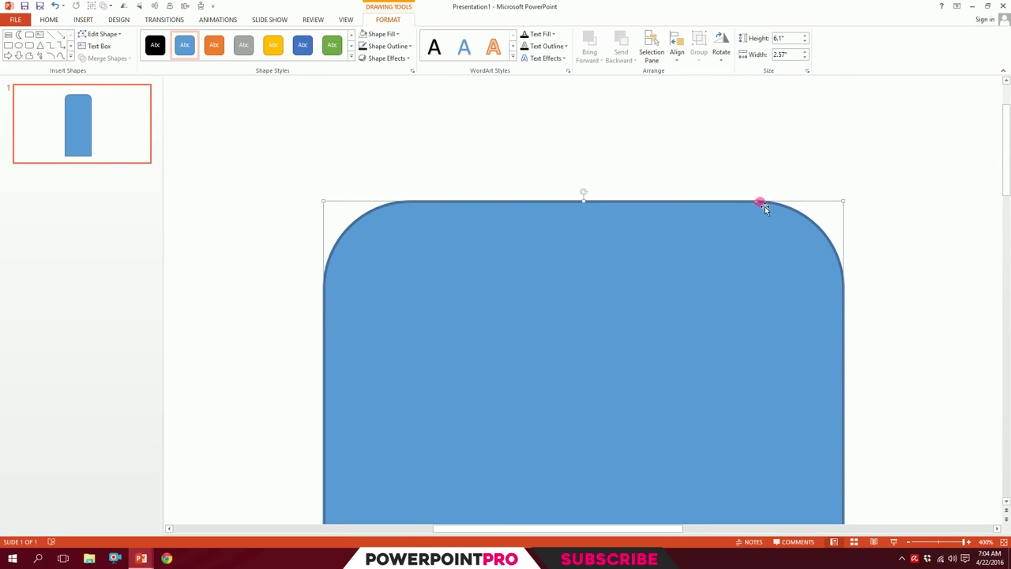
pyautogui.moveTo(757, 203); pyautogui.dragTo(618, 210)
pyautogui.scroll(-6, 641, 293)
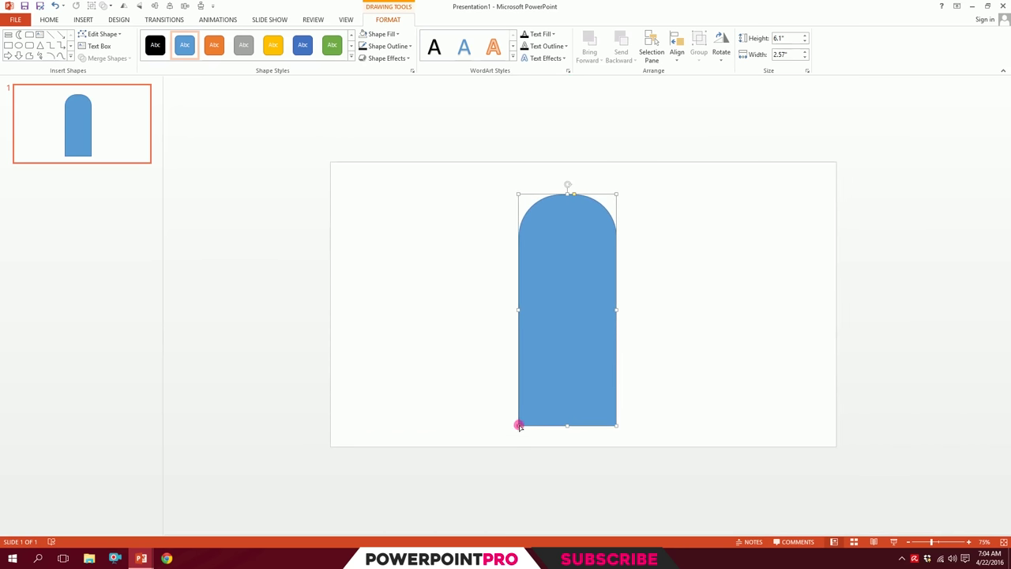
pyautogui.moveTo(520, 427); pyautogui.dragTo(525, 427)
pyautogui.moveTo(523, 312); pyautogui.dragTo(594, 310)
pyautogui.keyDown('ctrl'); pyautogui.scroll(3, 587, 320); pyautogui.keyUp('ctrl')
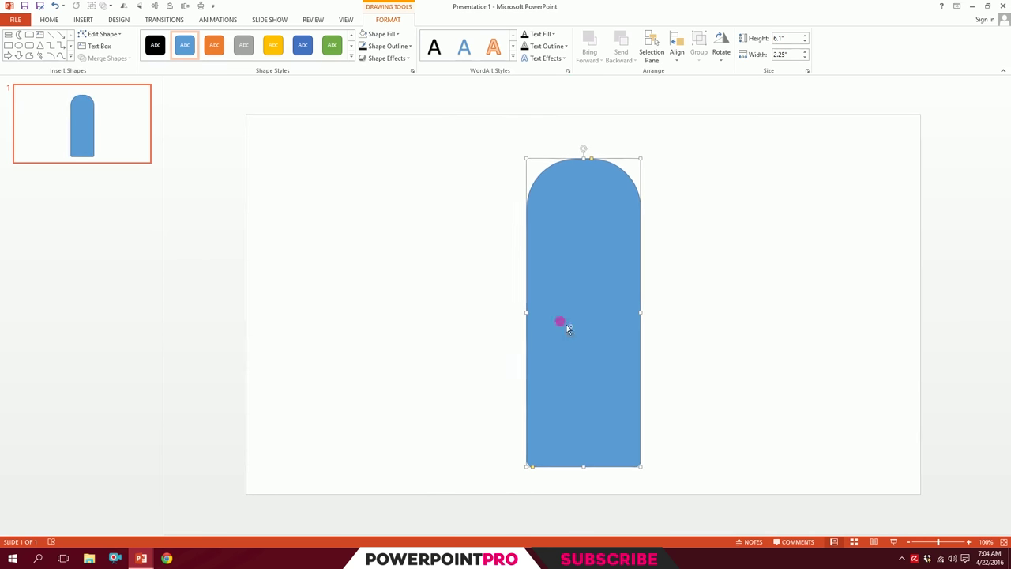
pyautogui.click(438, 301)
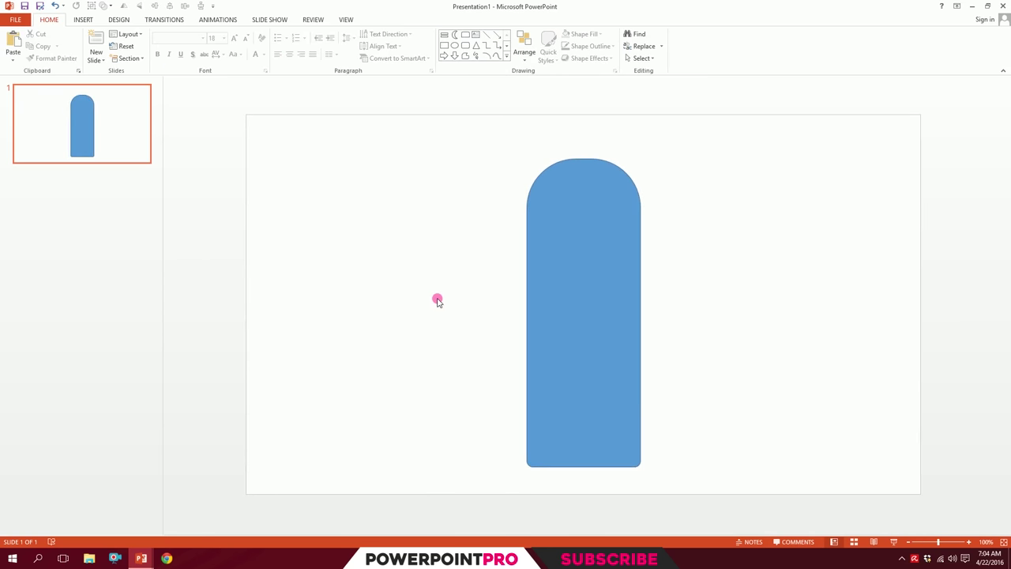
# Draw a thin rounded rectangle bar and place it across the tall shape's base.
pyautogui.click(84, 19)
pyautogui.click(179, 52)
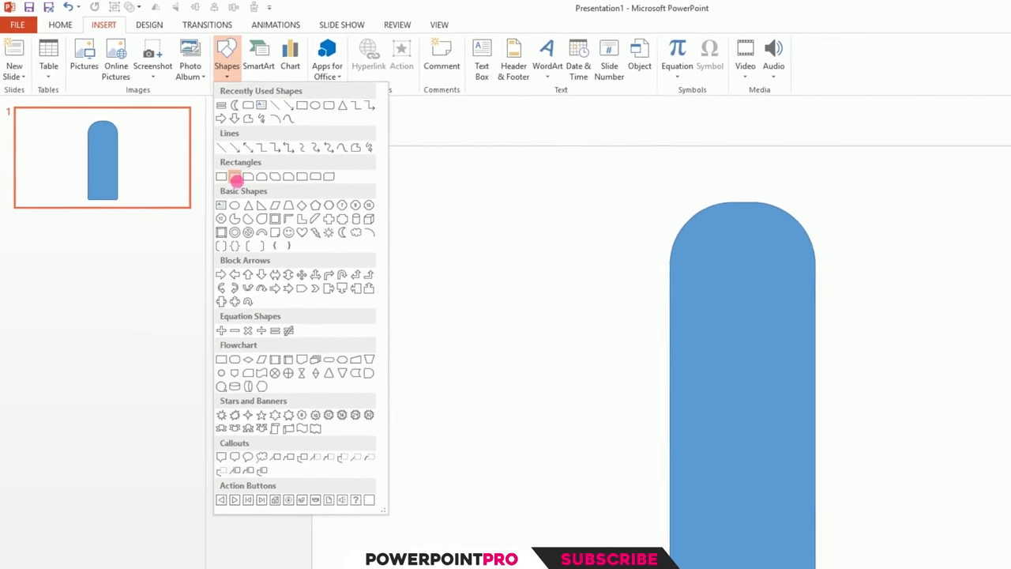
pyautogui.click(238, 181)
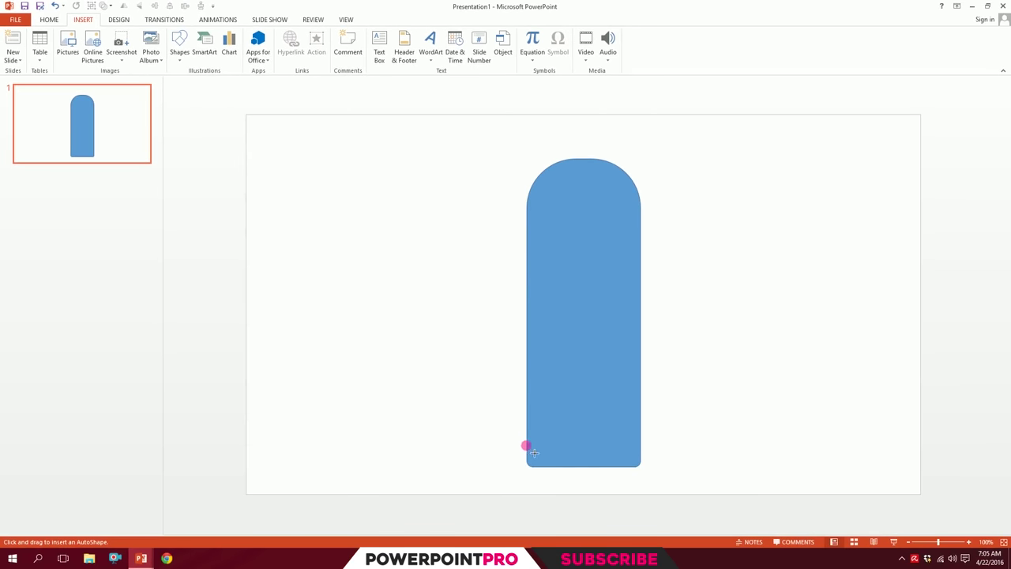
pyautogui.moveTo(528, 445)
pyautogui.mouseDown()
pyautogui.moveTo(663, 461)
pyautogui.moveTo(649, 465)
pyautogui.mouseUp()
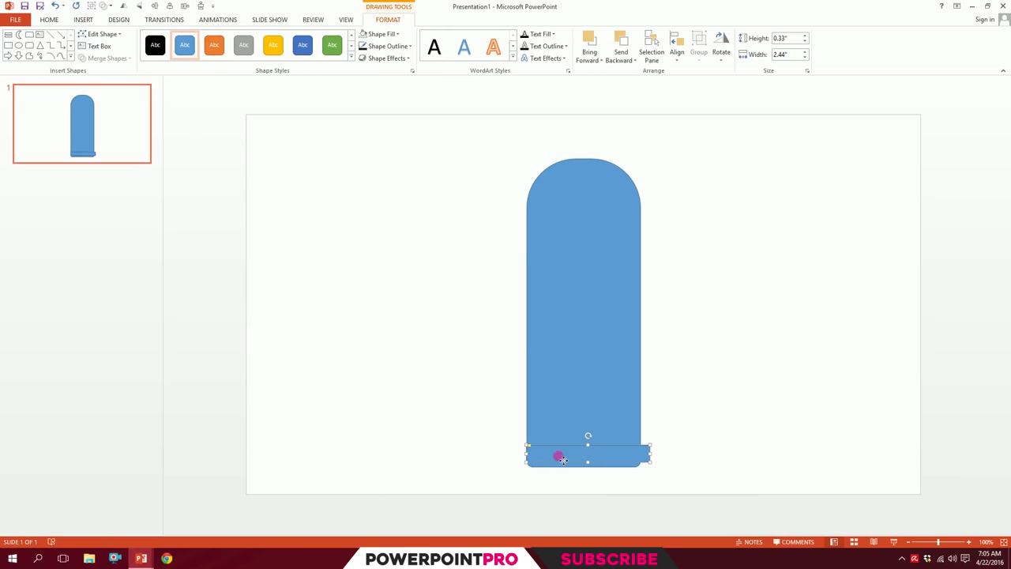
pyautogui.moveTo(562, 459); pyautogui.dragTo(395, 395)
pyautogui.scroll(5, 379, 400)
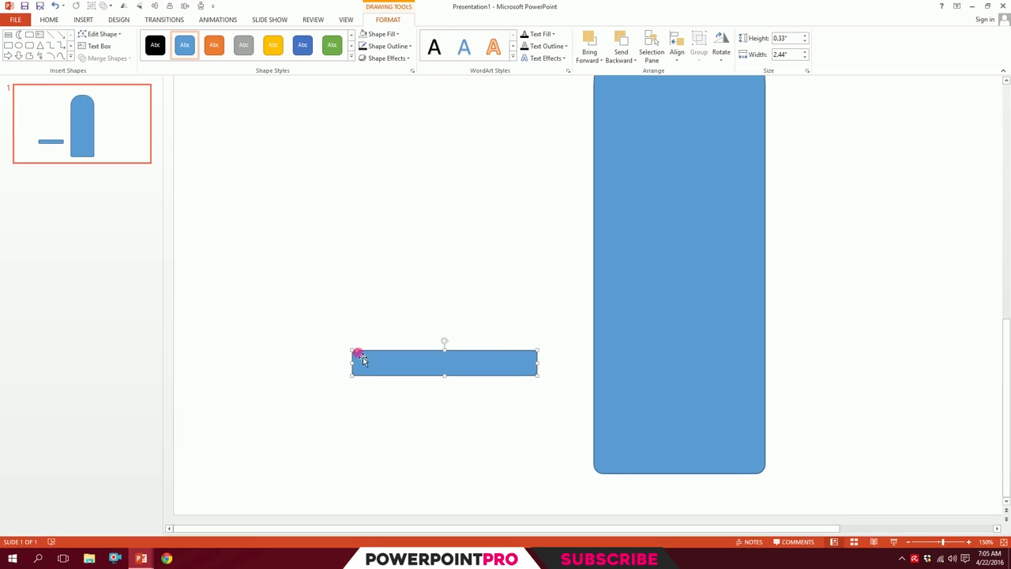
pyautogui.scroll(-4, 455, 387)
pyautogui.moveTo(443, 399); pyautogui.dragTo(630, 353)
# Copy the bar into five bands up the base and union them with the tall shape.
pyautogui.click(585, 478)
pyautogui.click(724, 325)
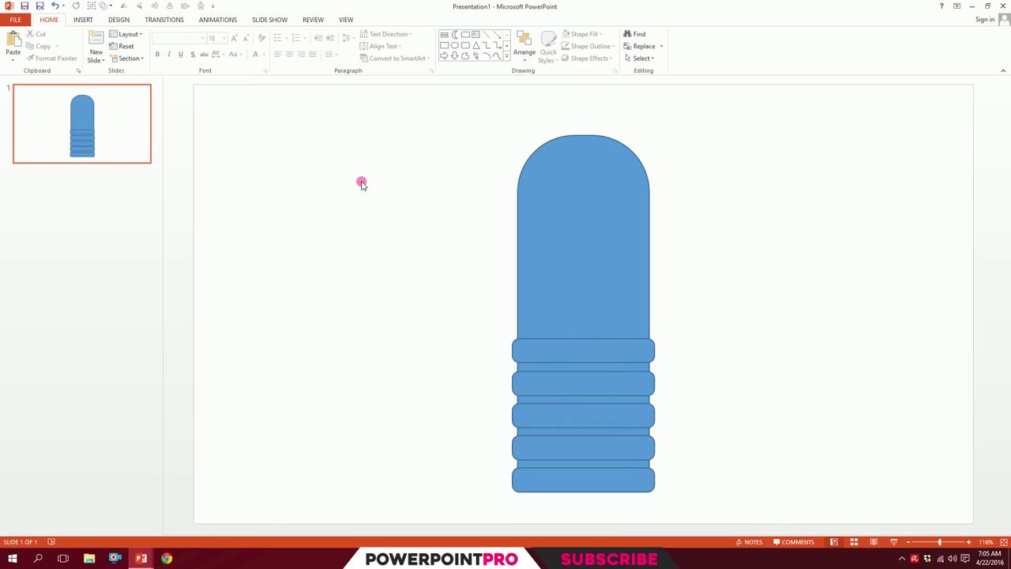
pyautogui.moveTo(378, 95); pyautogui.dragTo(707, 534)
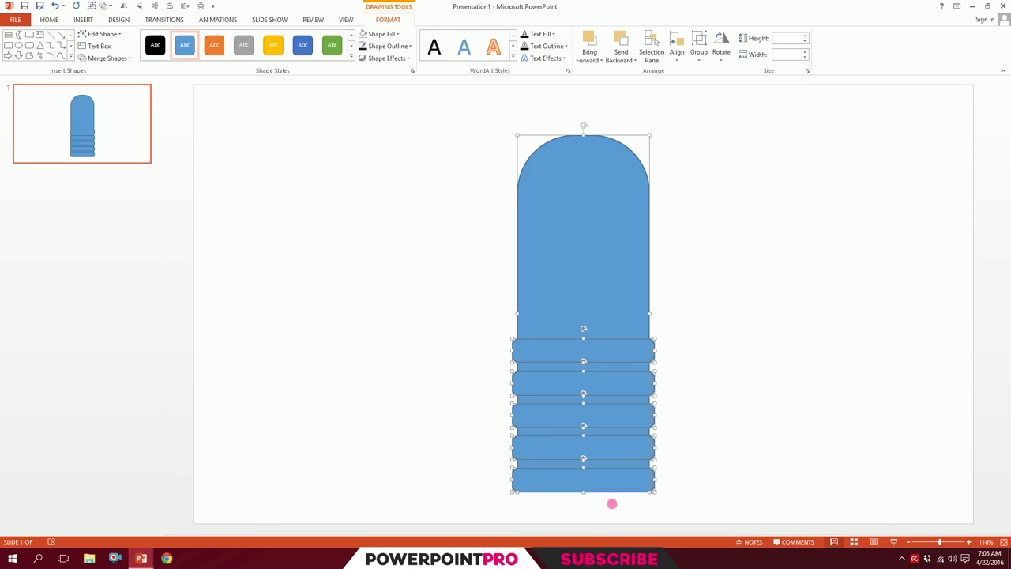
pyautogui.click(110, 60)
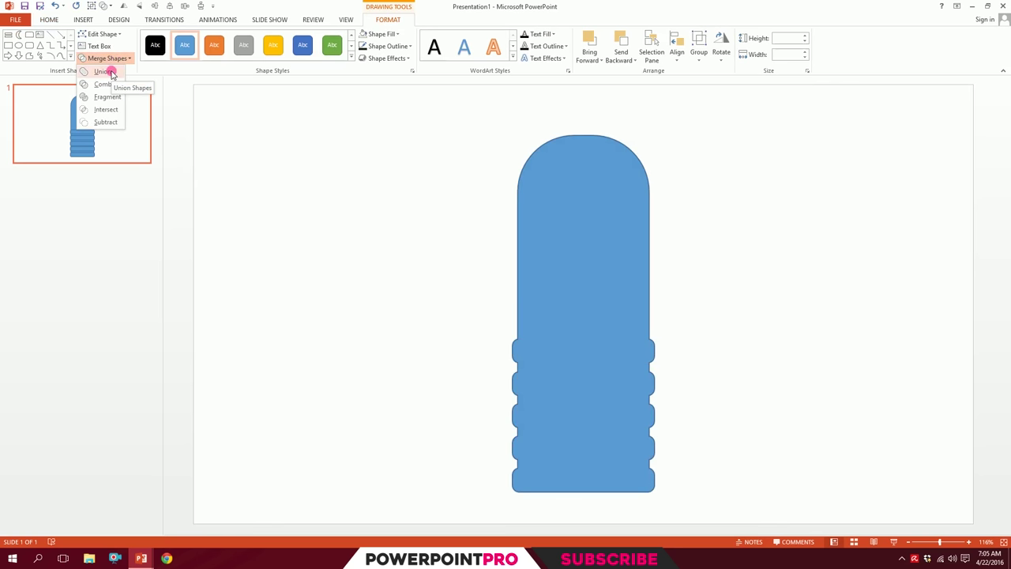
pyautogui.click(109, 72)
pyautogui.click(364, 265)
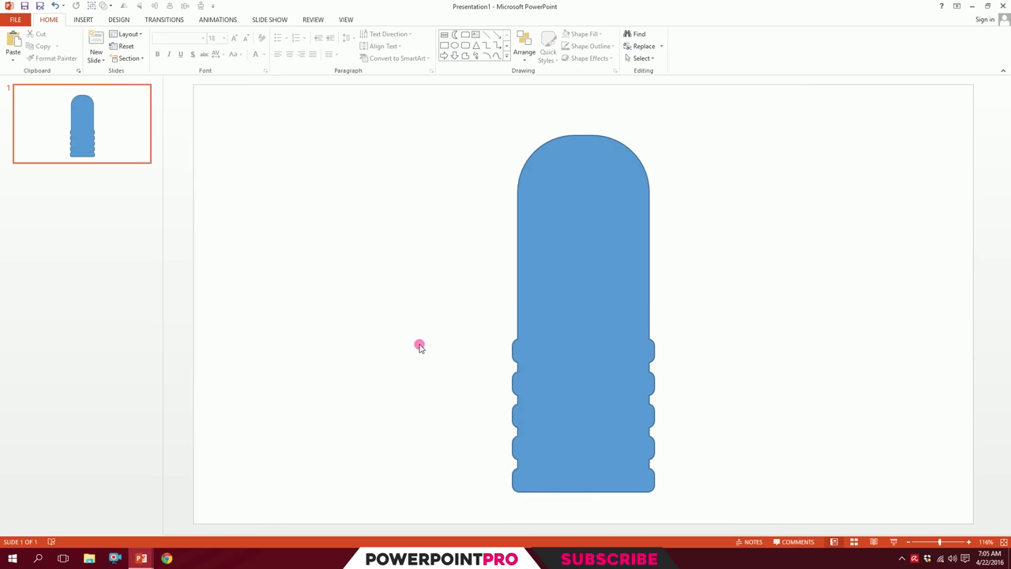
pyautogui.click(83, 19)
pyautogui.click(180, 47)
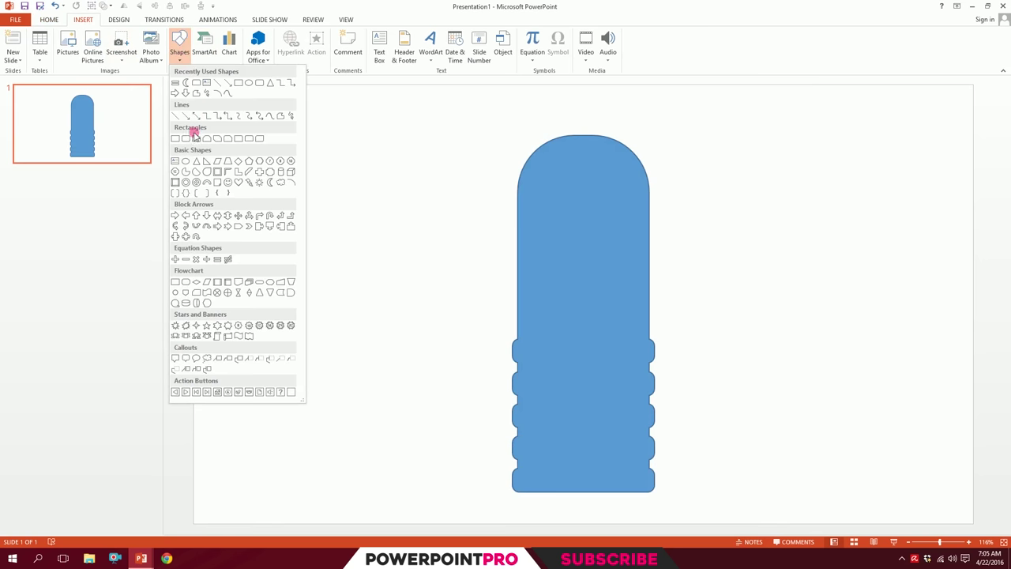
# Place an oval on each side of the bottle below the dome and union the two ovals.
pyautogui.click(187, 162)
pyautogui.moveTo(472, 173); pyautogui.dragTo(532, 281)
pyautogui.moveTo(514, 211); pyautogui.dragTo(675, 258)
pyautogui.moveTo(819, 185); pyautogui.dragTo(287, 323)
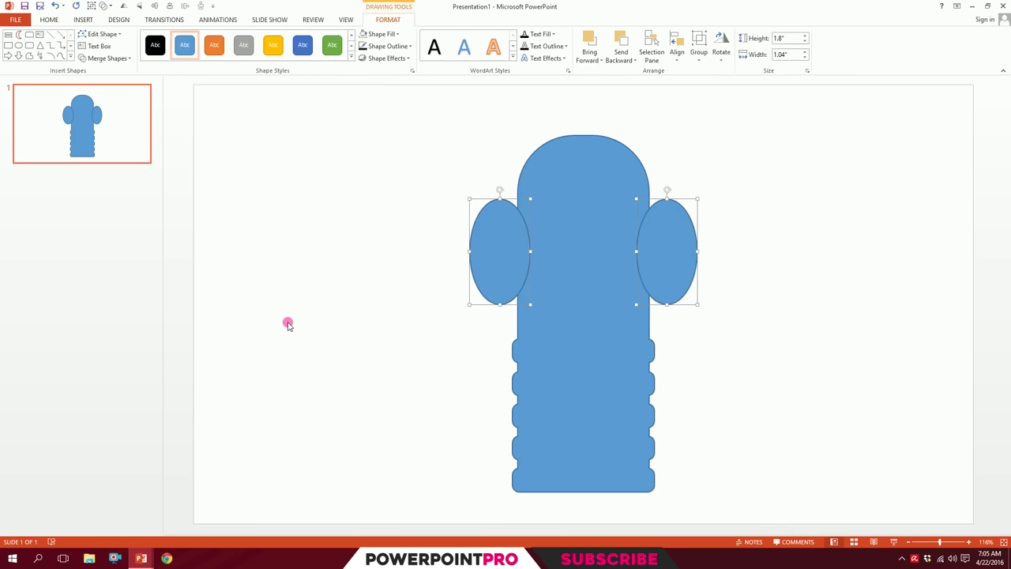
pyautogui.click(103, 58)
pyautogui.click(103, 79)
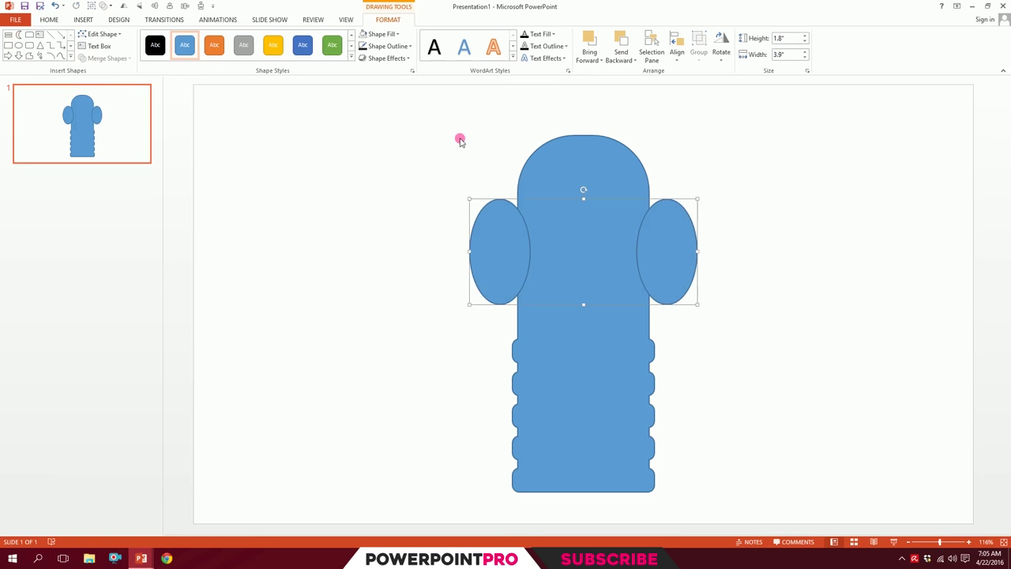
pyautogui.click(398, 135)
# Subtract the merged ovals from the bottle to carve the side notches.
pyautogui.moveTo(246, 98); pyautogui.dragTo(906, 534)
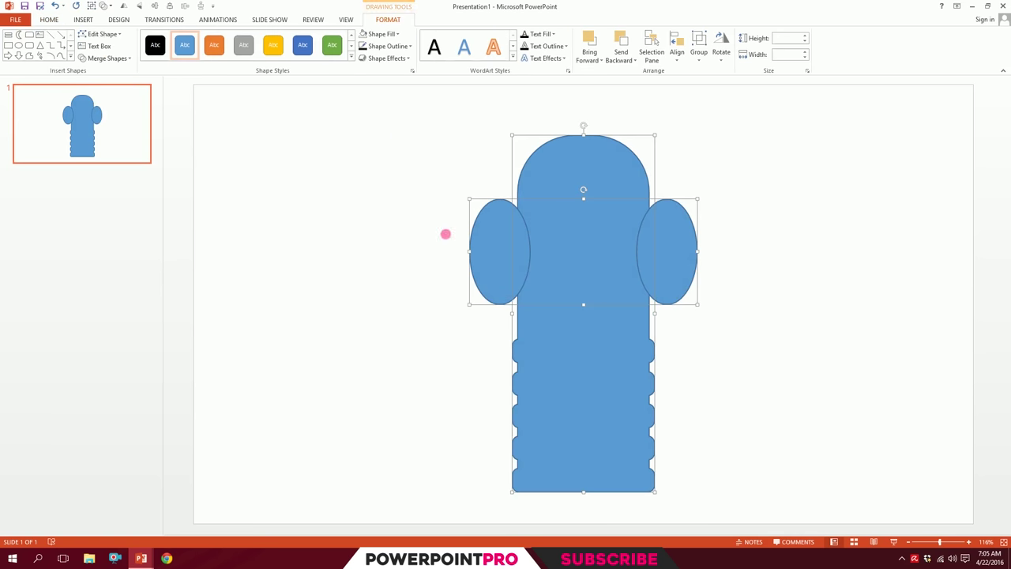
pyautogui.click(110, 59)
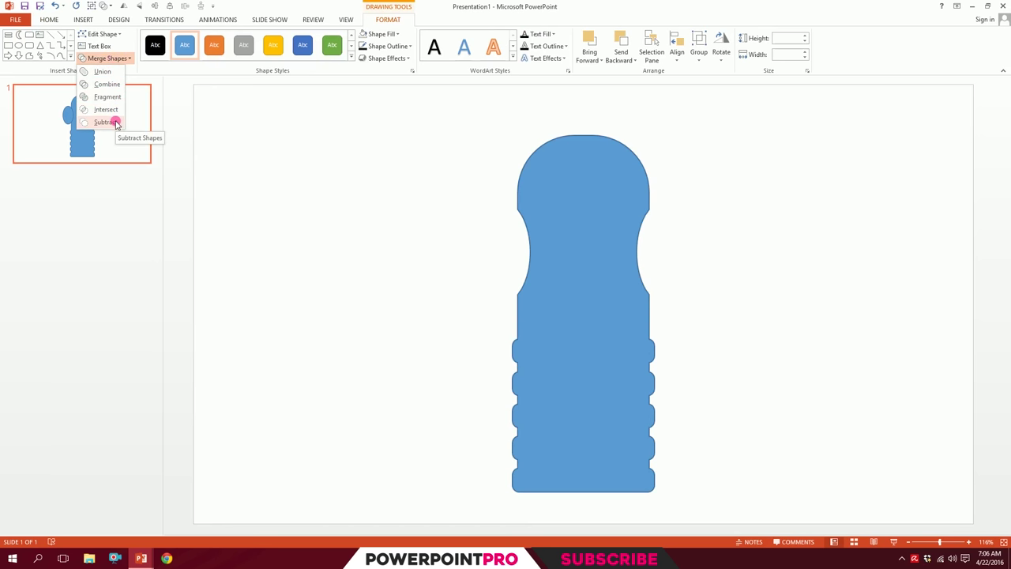
pyautogui.click(113, 122)
pyautogui.click(402, 174)
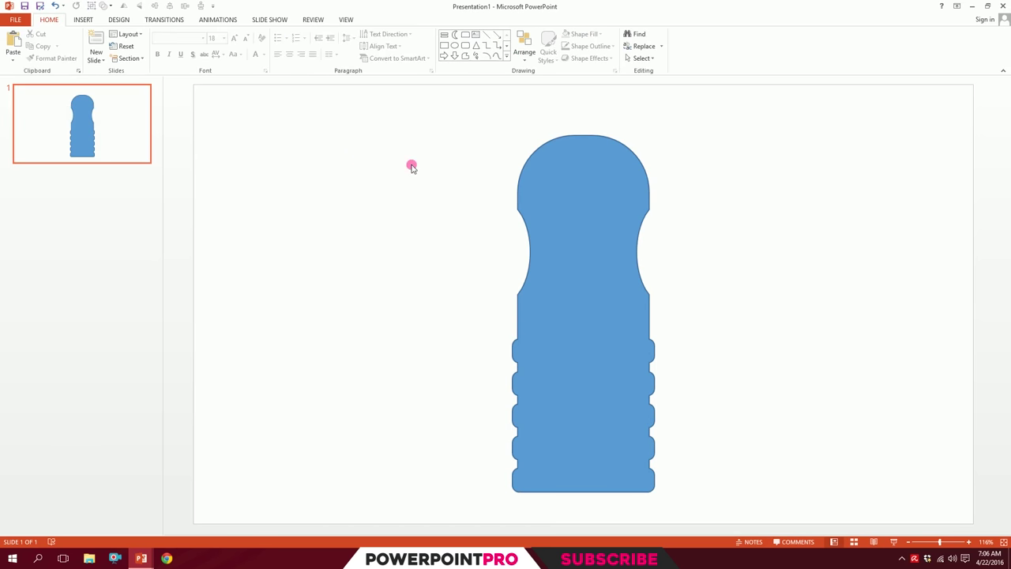
pyautogui.click(568, 180)
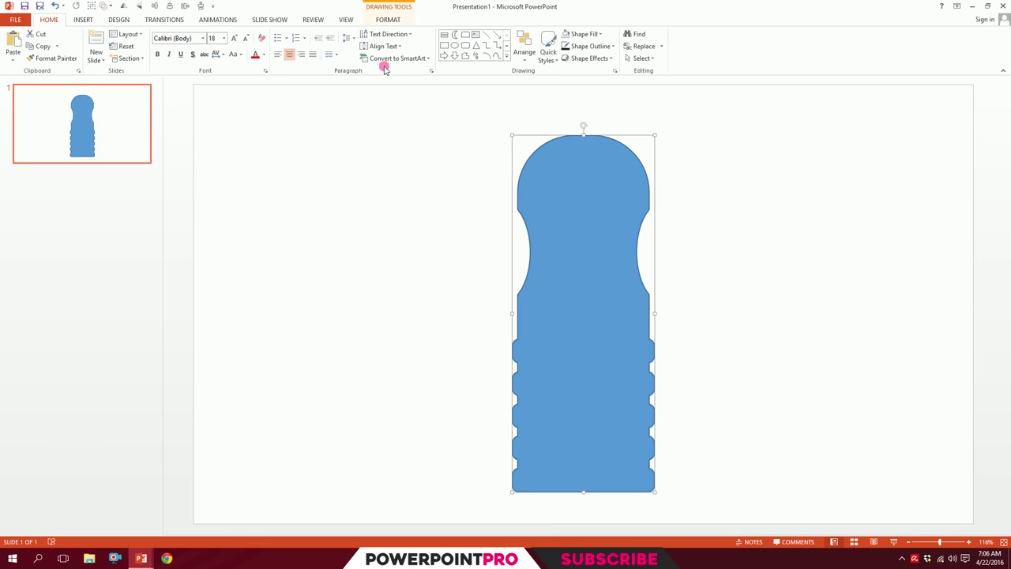
# Give the bottle a 6 pt dark outline and remove its fill.
pyautogui.click(591, 46)
pyautogui.moveTo(625, 179)
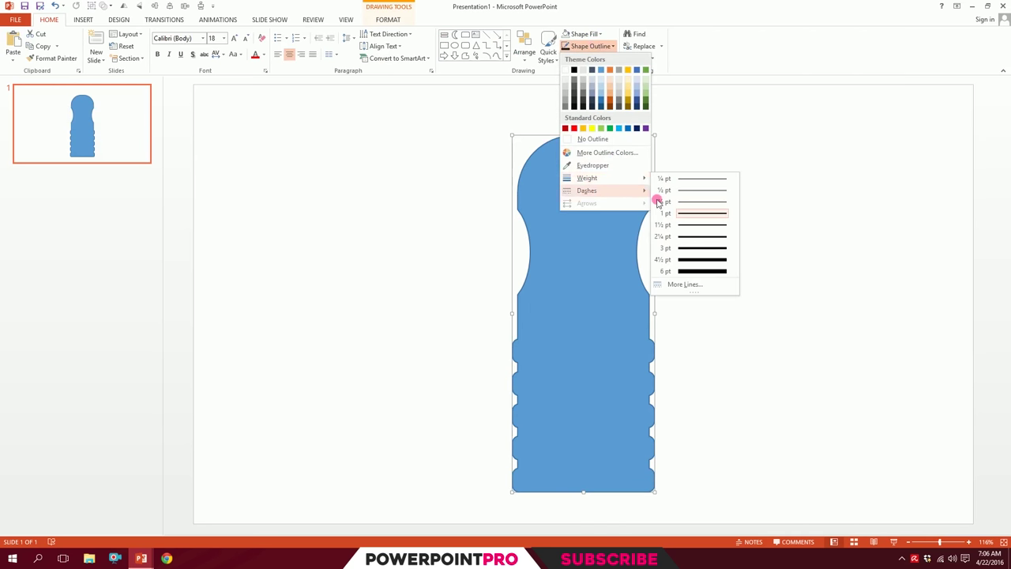
pyautogui.click(690, 271)
pyautogui.click(591, 46)
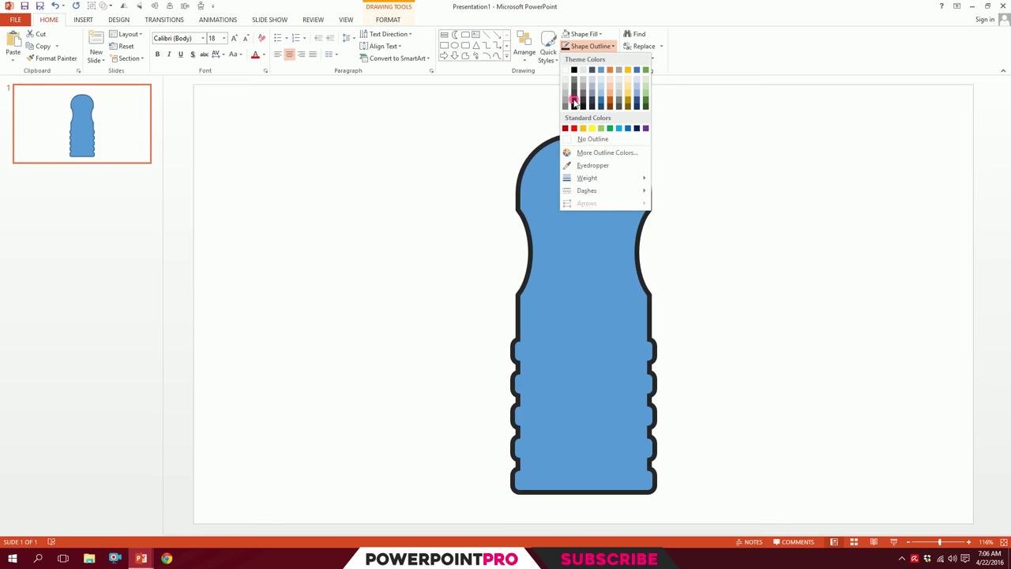
pyautogui.click(575, 101)
pyautogui.click(585, 34)
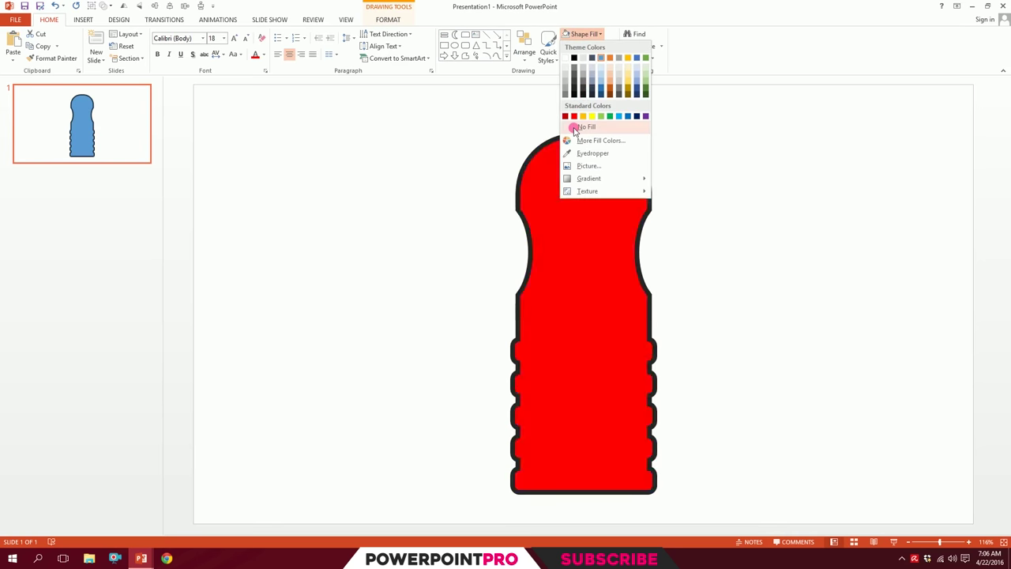
pyautogui.click(574, 128)
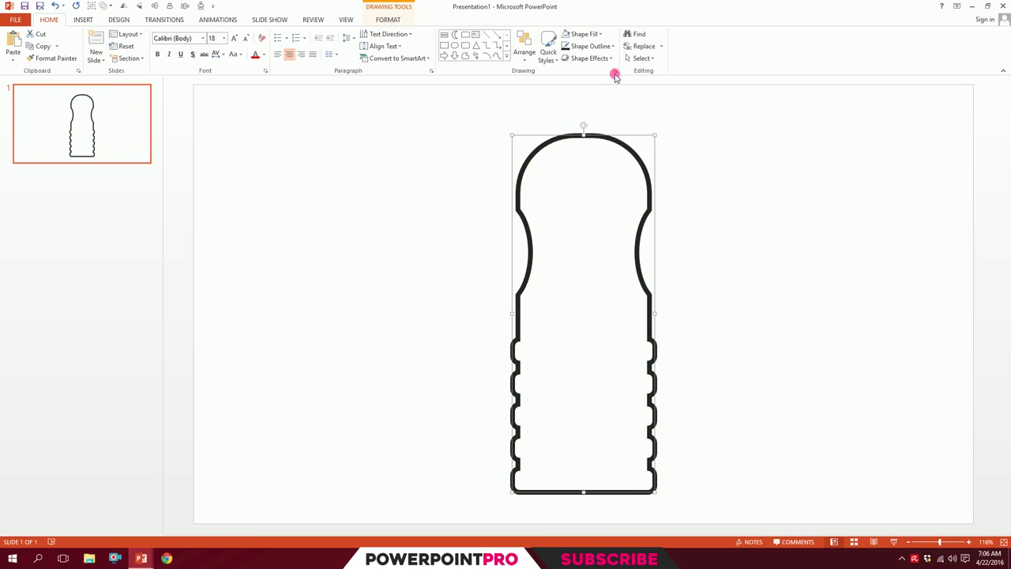
# Set the outline's join type and cap type to Round in the Format Shape pane.
pyautogui.click(615, 72)
pyautogui.click(883, 238)
pyautogui.click(882, 239)
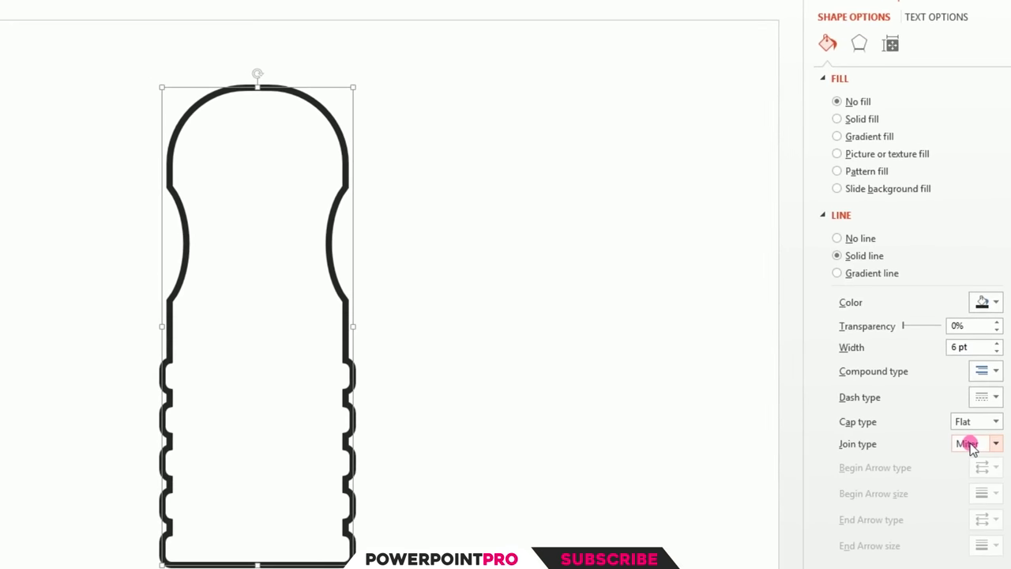
pyautogui.click(993, 425)
pyautogui.click(980, 463)
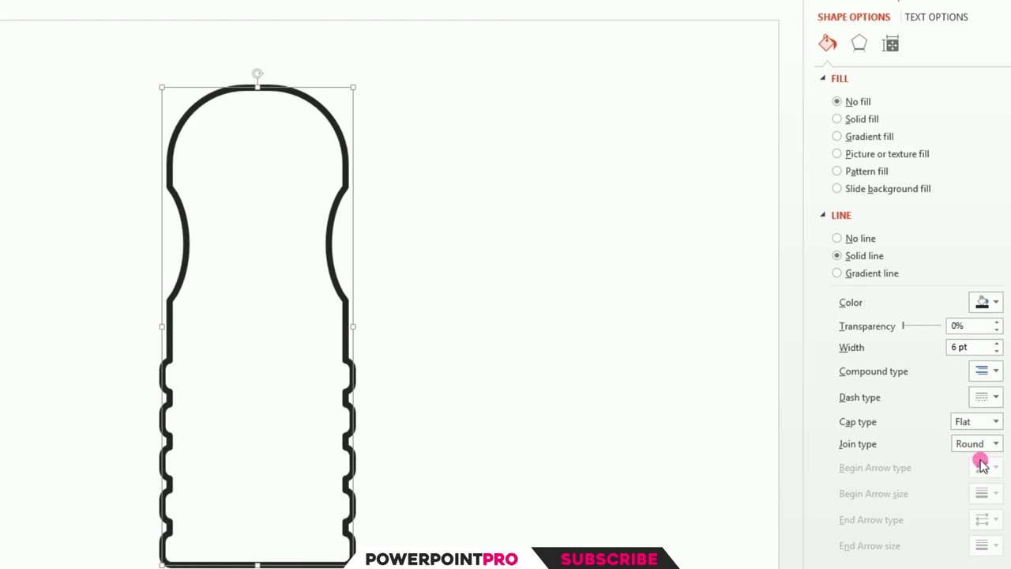
pyautogui.click(987, 424)
pyautogui.click(980, 453)
pyautogui.click(634, 403)
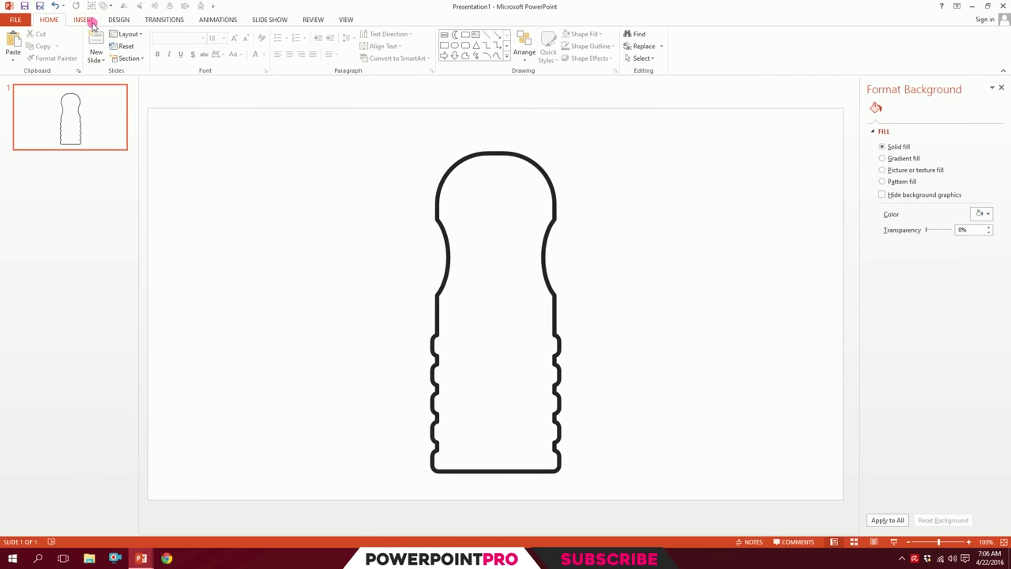
pyautogui.click(90, 21)
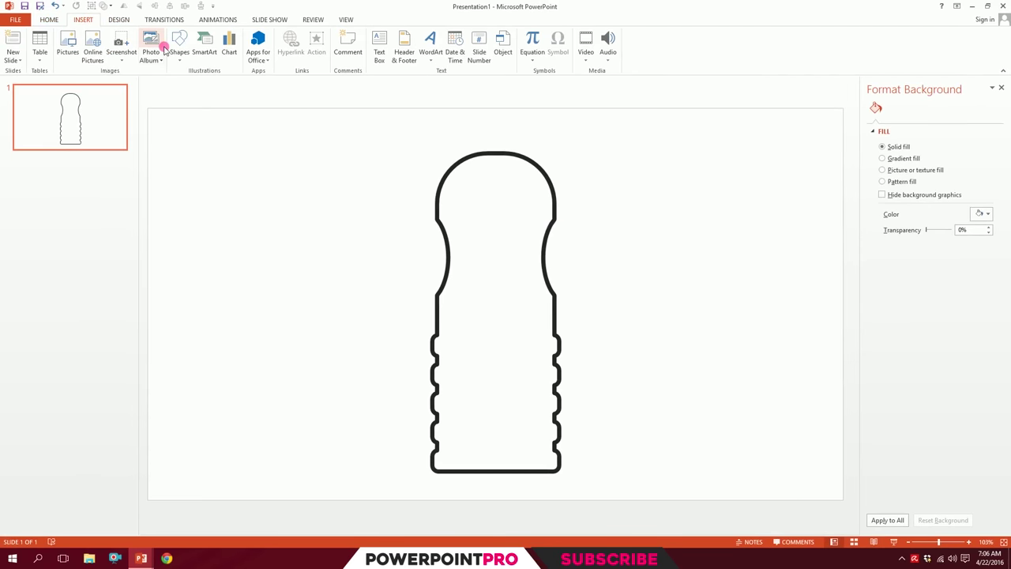
# Draw a small Round Same Side Corner Rectangle cap above the bottle neck.
pyautogui.click(179, 44)
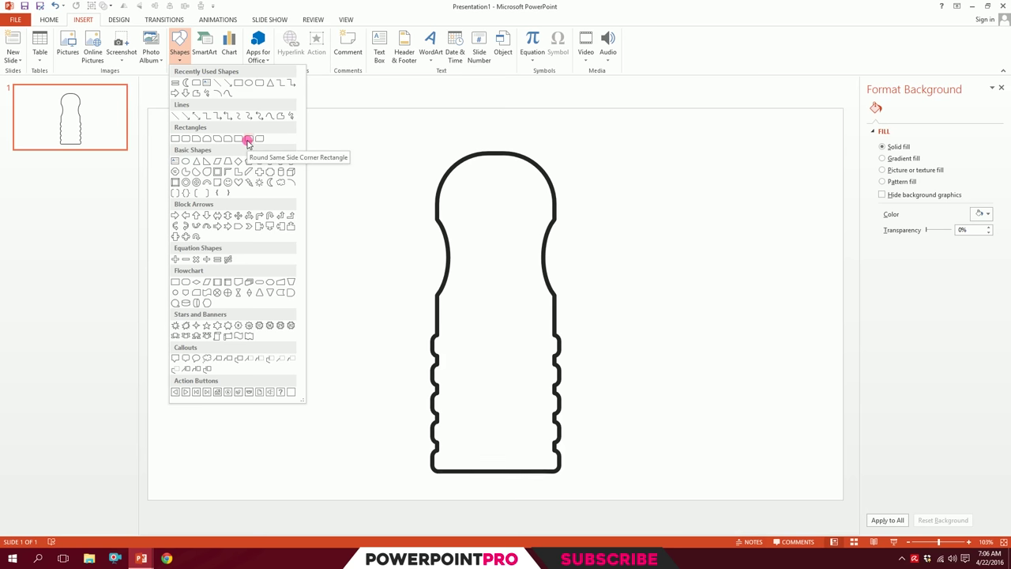
pyautogui.click(248, 141)
pyautogui.moveTo(459, 124); pyautogui.dragTo(520, 148)
pyautogui.moveTo(458, 123); pyautogui.dragTo(496, 144)
# Copy the bottle's thick dark outline onto the cap with Format Painter.
pyautogui.click(547, 176)
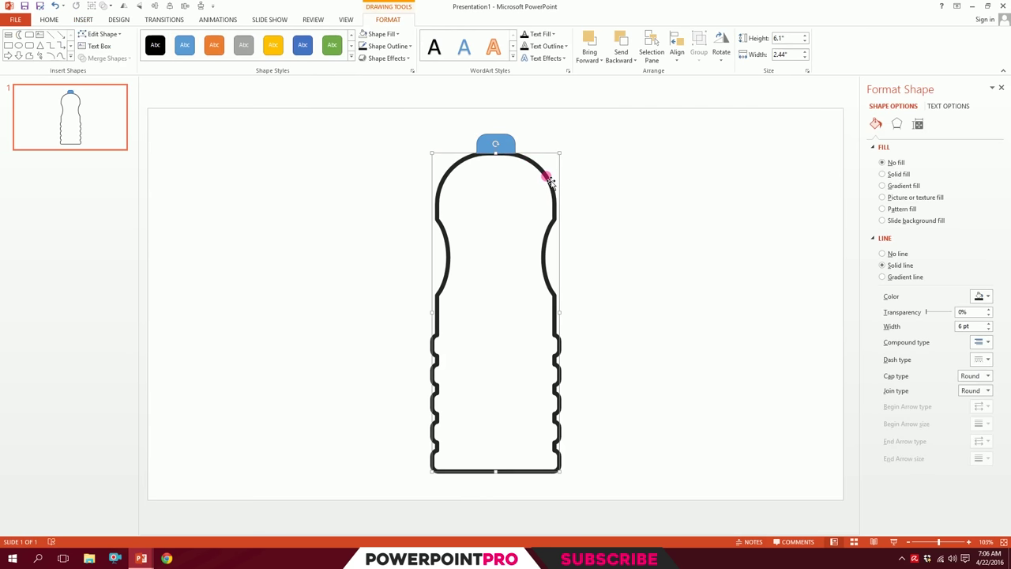
pyautogui.click(49, 21)
pyautogui.click(50, 59)
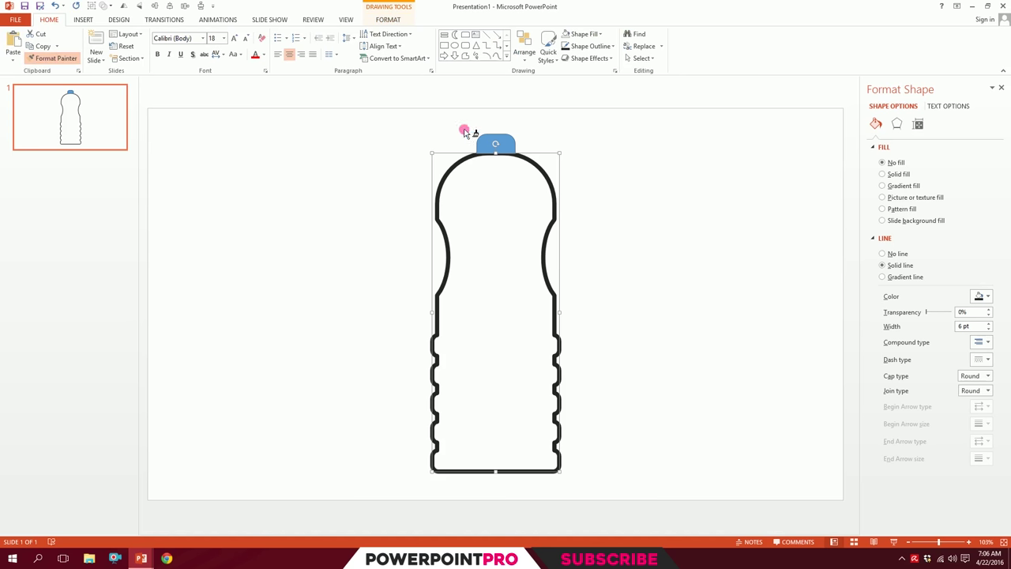
pyautogui.click(496, 147)
pyautogui.click(50, 60)
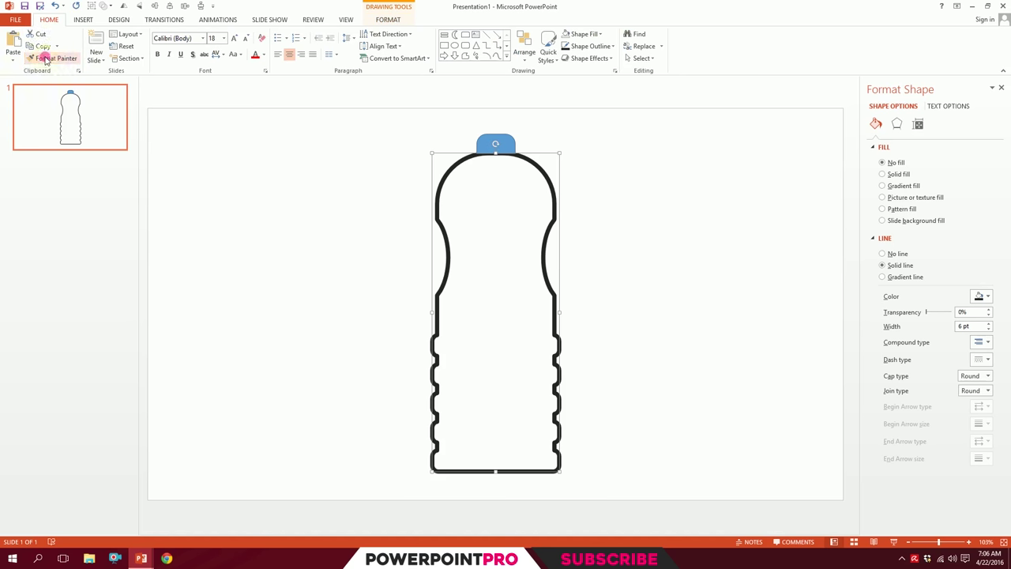
pyautogui.click(490, 142)
pyautogui.click(511, 106)
# Centre the cap on top of the bottle neck.
pyautogui.click(497, 131)
pyautogui.moveTo(471, 135); pyautogui.dragTo(506, 136)
pyautogui.click(580, 131)
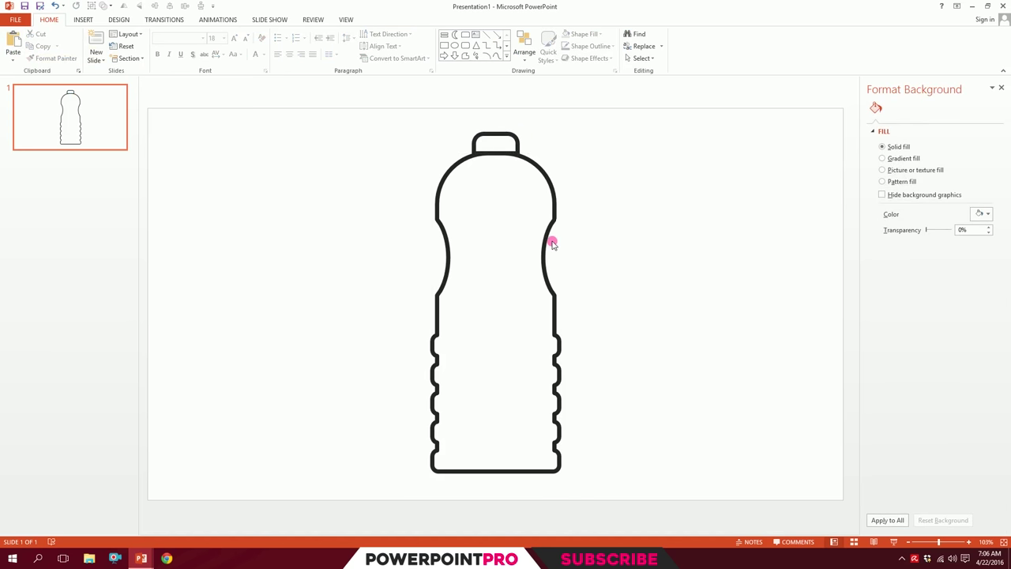
pyautogui.click(82, 19)
pyautogui.click(180, 44)
pyautogui.click(276, 117)
# Draw a wavy Curve line across the bottle just below its waist.
pyautogui.moveTo(277, 117); pyautogui.dragTo(268, 120)
pyautogui.click(316, 130)
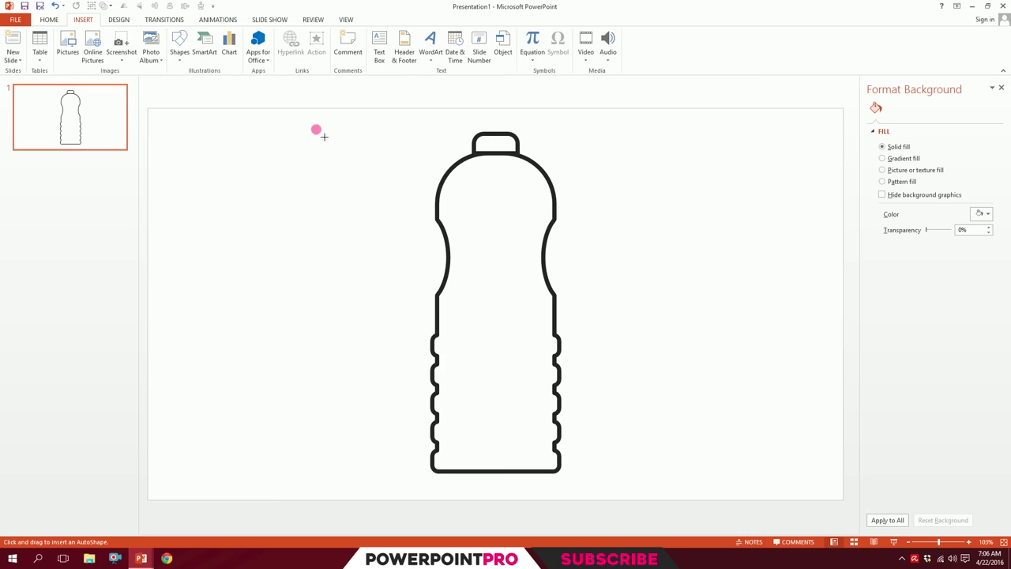
pyautogui.click(459, 298)
pyautogui.click(494, 306)
pyautogui.doubleClick(554, 304)
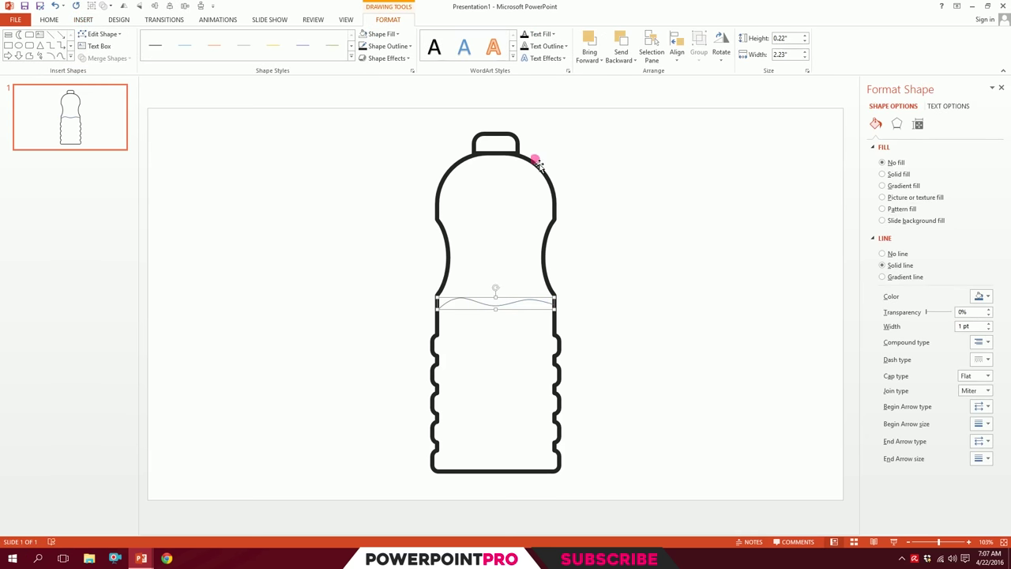
pyautogui.click(587, 176)
# Format Paint the bottle's thick 6 pt dark outline onto the wavy line.
pyautogui.click(542, 172)
pyautogui.click(49, 19)
pyautogui.click(55, 59)
pyautogui.click(480, 302)
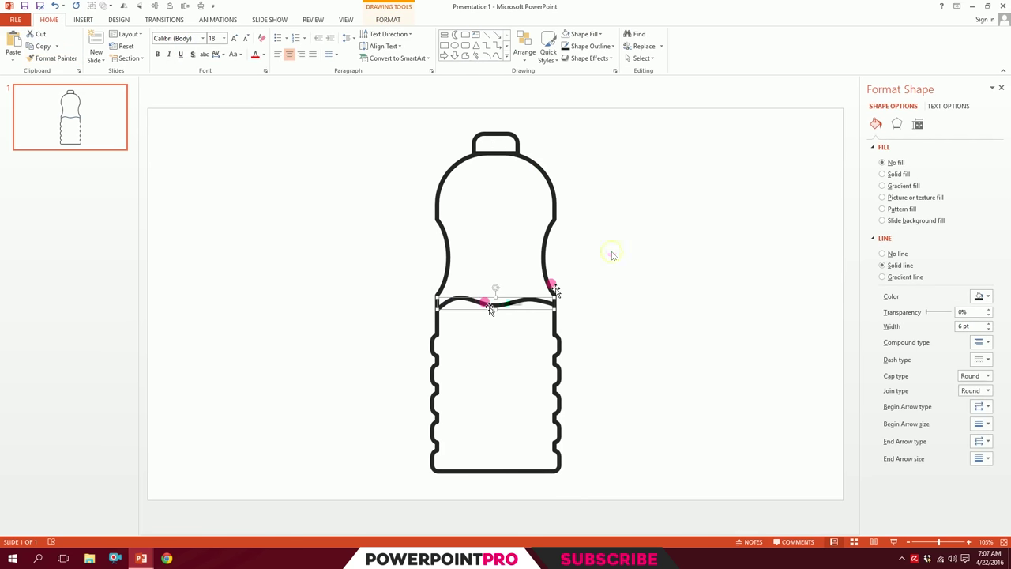
pyautogui.click(613, 254)
pyautogui.click(500, 314)
pyautogui.click(506, 306)
pyautogui.click(553, 276)
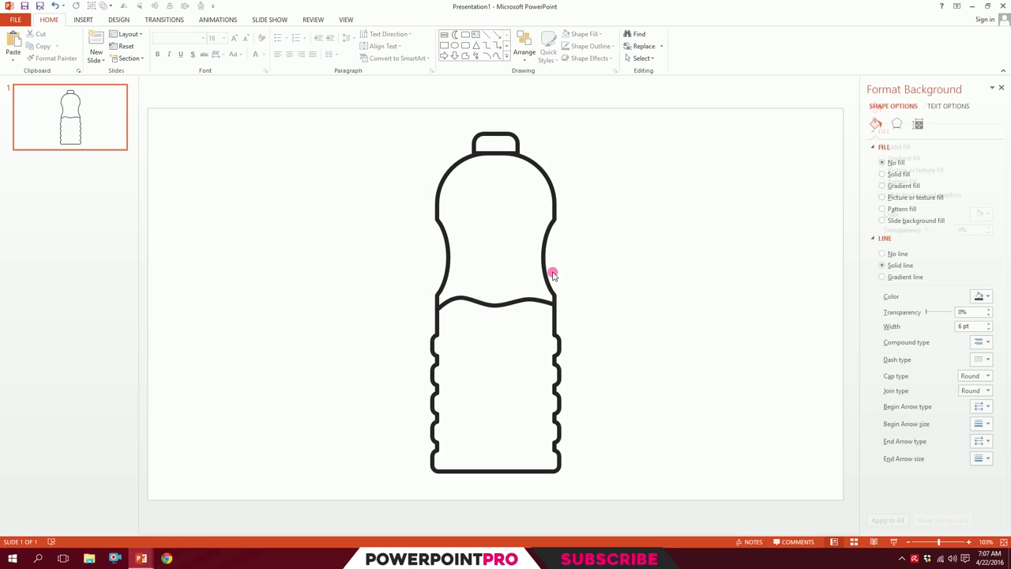
pyautogui.click(82, 20)
pyautogui.click(180, 49)
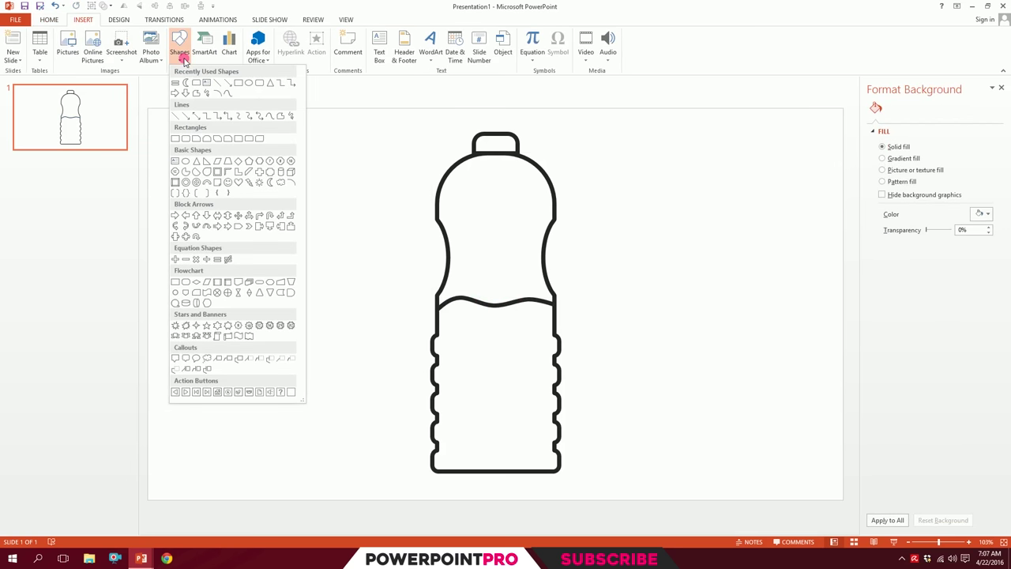
# Draw a circle bubble below the water line and copy it into several bubbles of varied sizes.
pyautogui.click(186, 162)
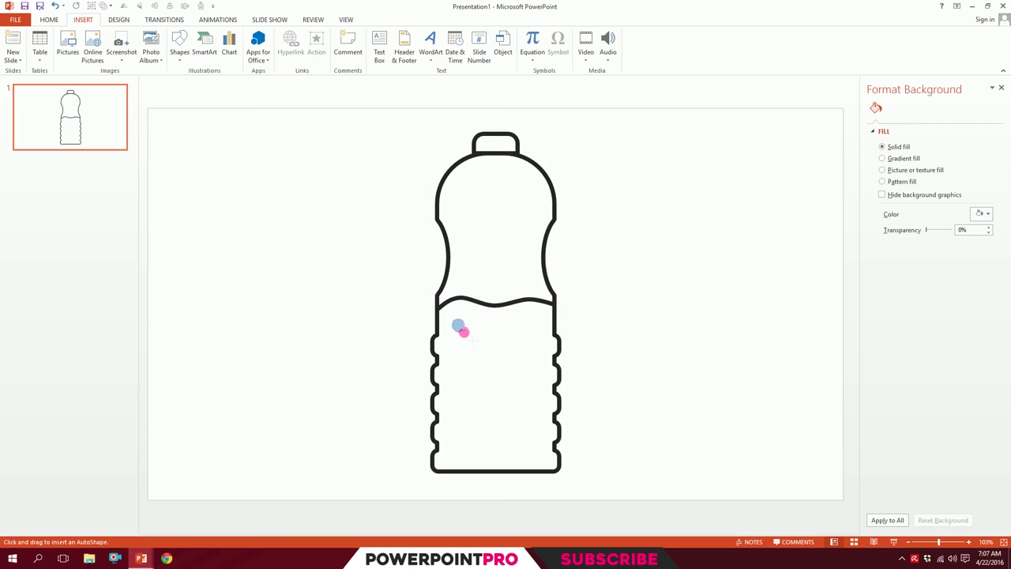
pyautogui.click(460, 327)
pyautogui.moveTo(460, 334); pyautogui.dragTo(500, 440)
pyautogui.moveTo(491, 432); pyautogui.dragTo(480, 464)
pyautogui.moveTo(466, 396); pyautogui.dragTo(496, 405)
pyautogui.moveTo(498, 394); pyautogui.dragTo(460, 387)
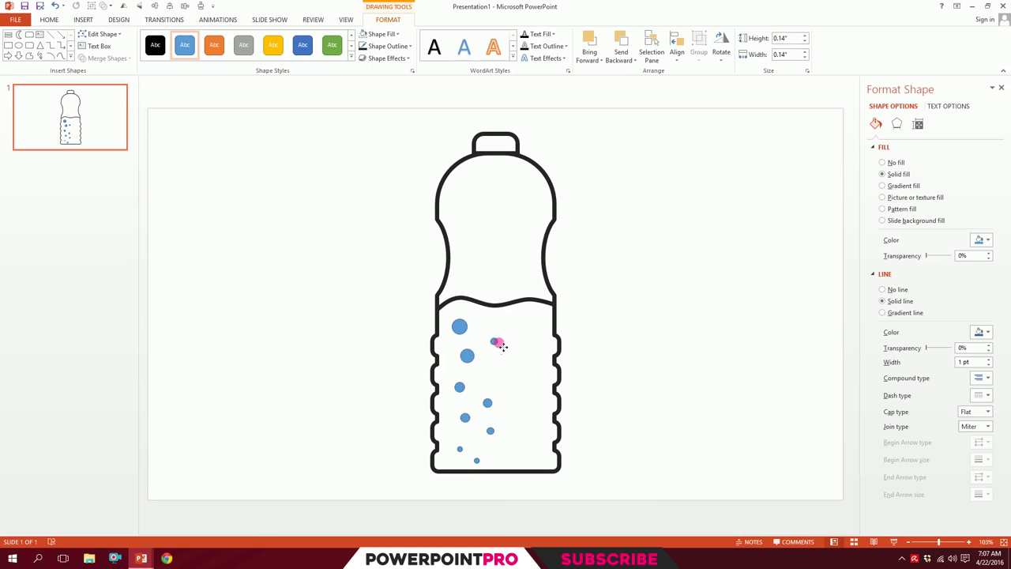
# Rearrange the bubbles by nudging them into place inside the bottle.
pyautogui.keyDown('shift'); pyautogui.click(466, 356); pyautogui.keyUp('shift')
pyautogui.moveTo(468, 355); pyautogui.dragTo(469, 361)
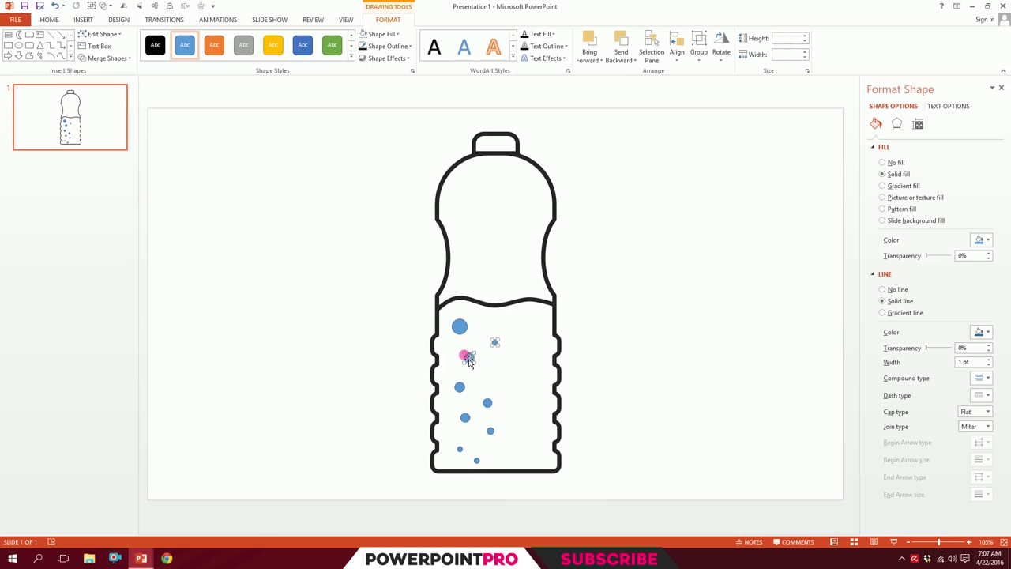
pyautogui.click(487, 403)
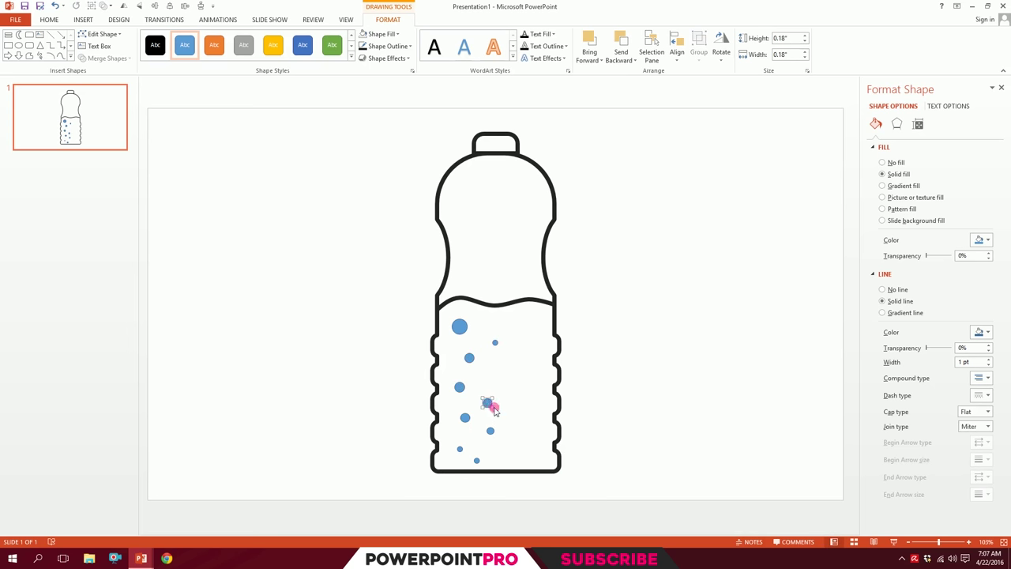
pyautogui.moveTo(494, 400); pyautogui.dragTo(473, 417)
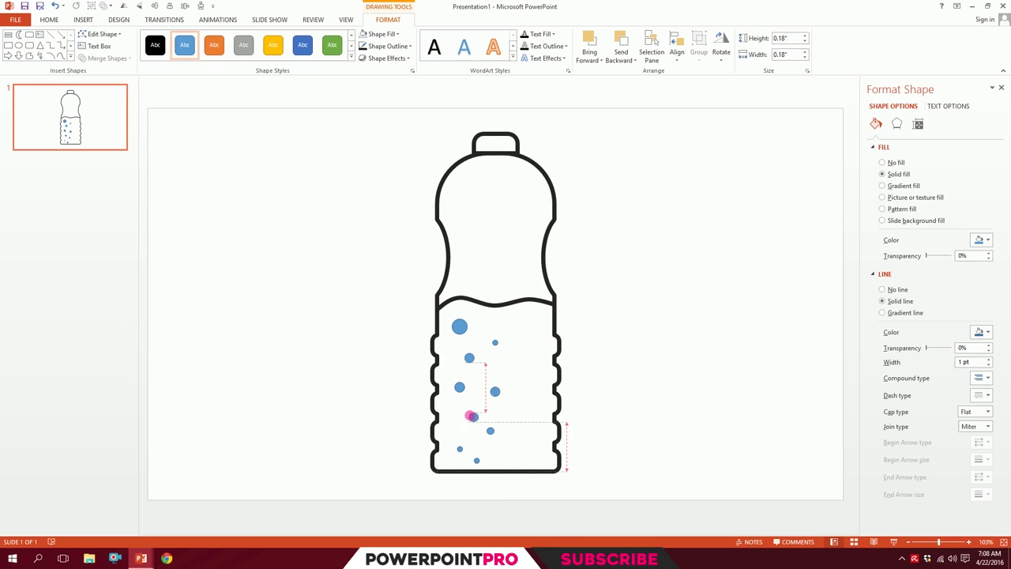
pyautogui.click(429, 363)
# Union all the bubbles into a single shape.
pyautogui.moveTo(351, 282); pyautogui.dragTo(524, 513)
pyautogui.click(109, 58)
pyautogui.click(103, 73)
pyautogui.click(462, 301)
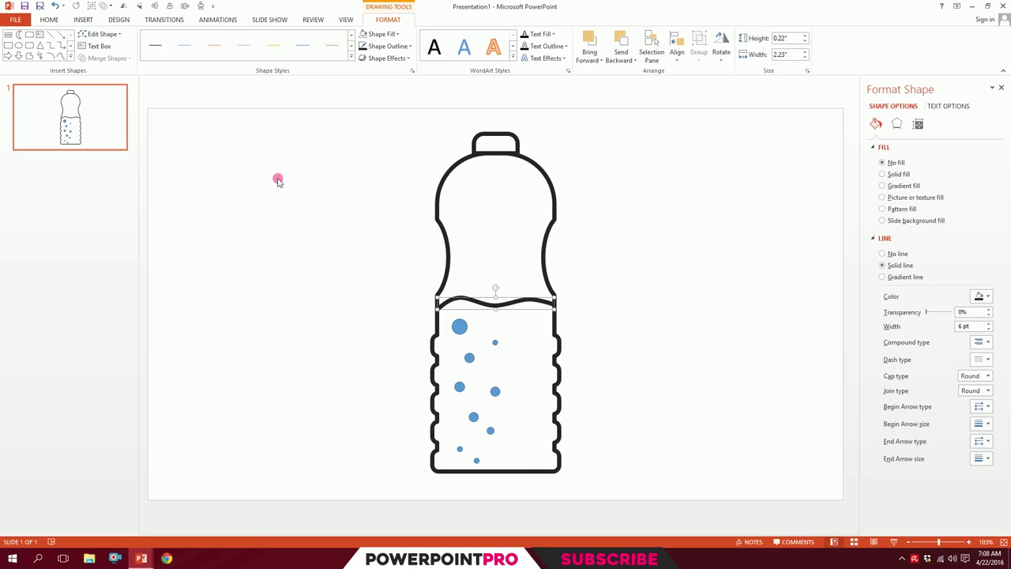
# Format Paint the water line's thick dark outline onto the bubbles.
pyautogui.click(49, 19)
pyautogui.click(51, 58)
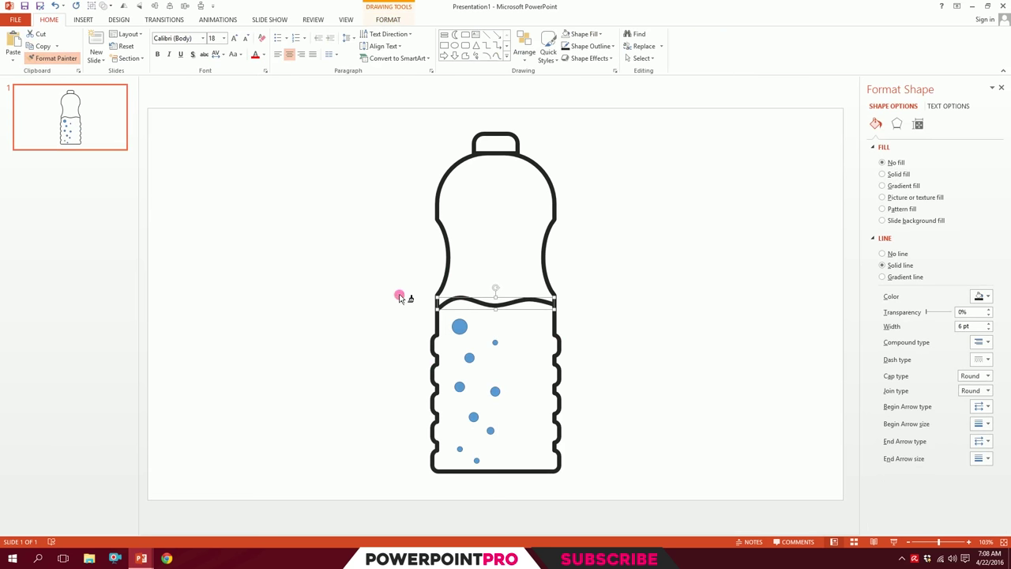
pyautogui.click(459, 325)
pyautogui.click(617, 300)
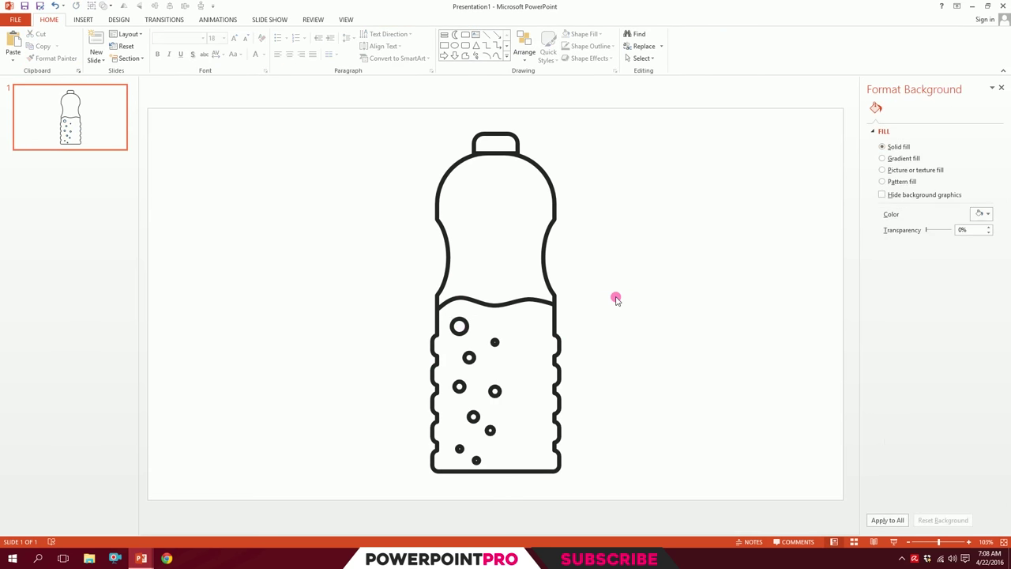
# Resize the bubble cluster and move it lower in the bottle's water.
pyautogui.click(469, 358)
pyautogui.moveTo(504, 467); pyautogui.dragTo(486, 429)
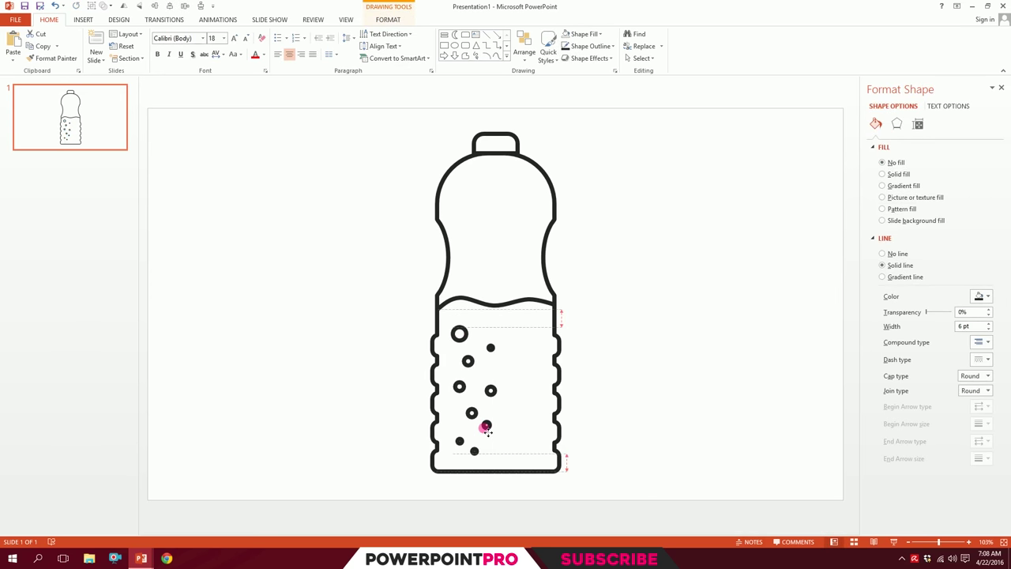
pyautogui.click(593, 430)
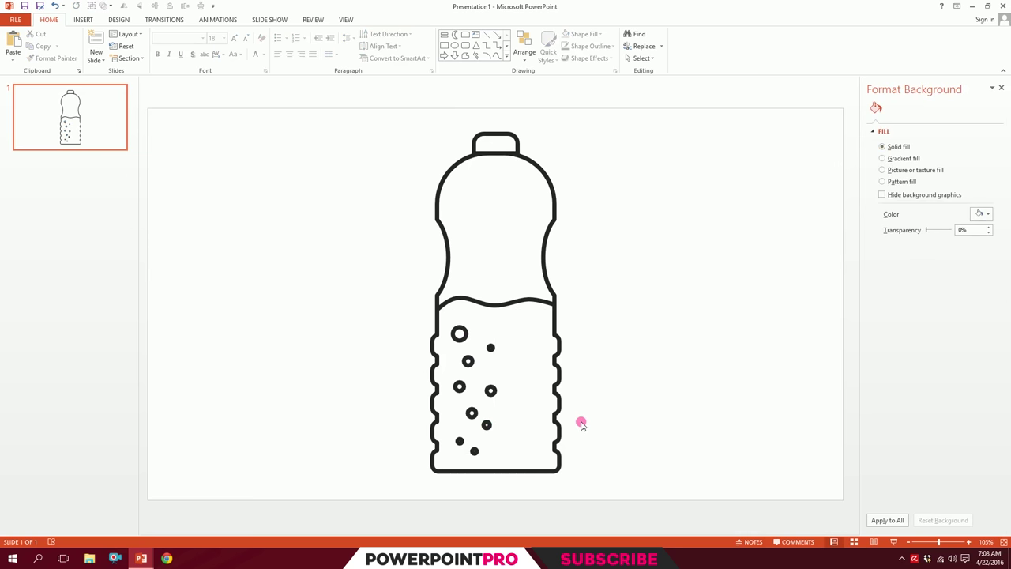
pyautogui.click(82, 19)
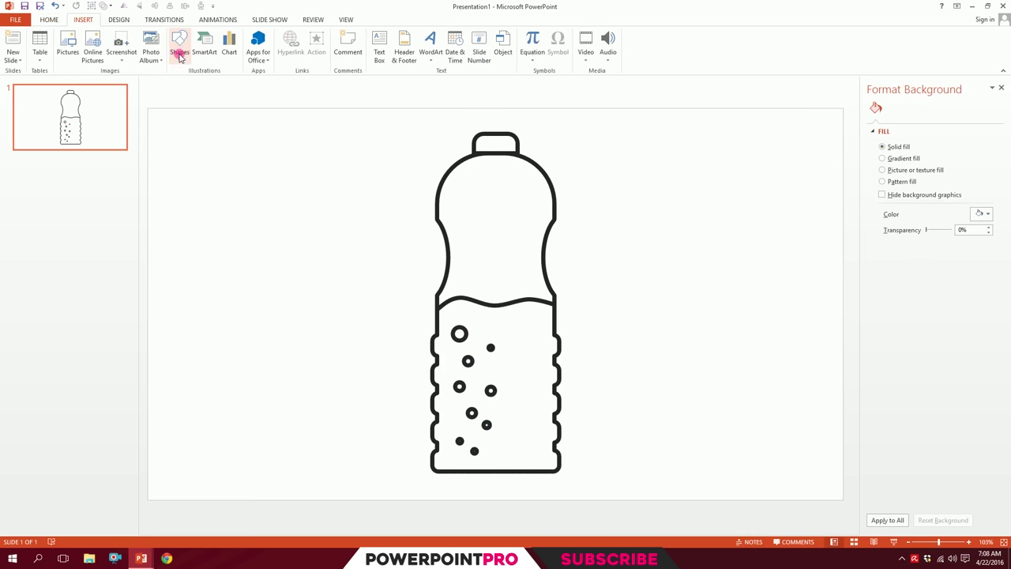
# Draw an Arc inside the bottle's upper right.
pyautogui.click(179, 47)
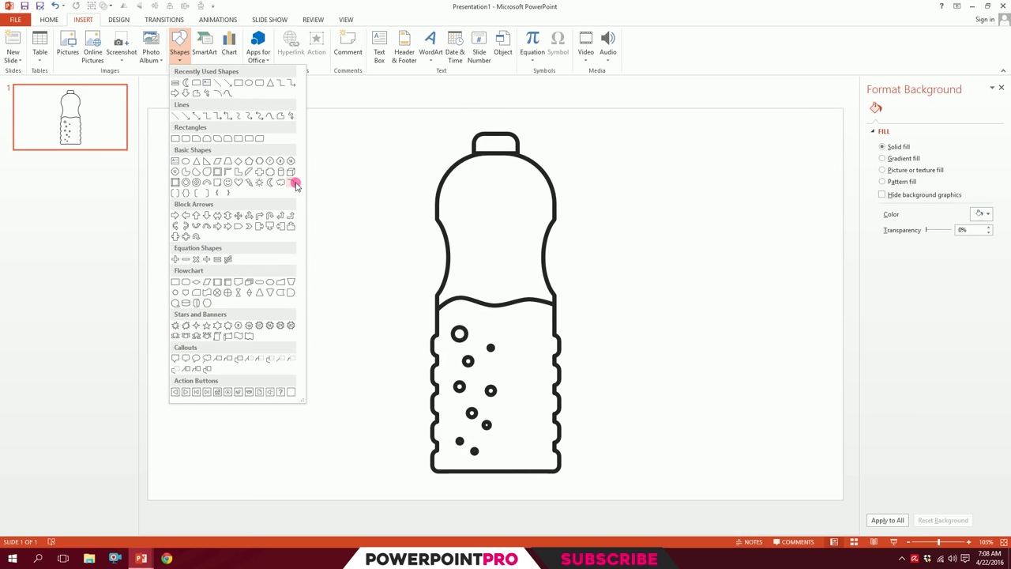
pyautogui.click(294, 182)
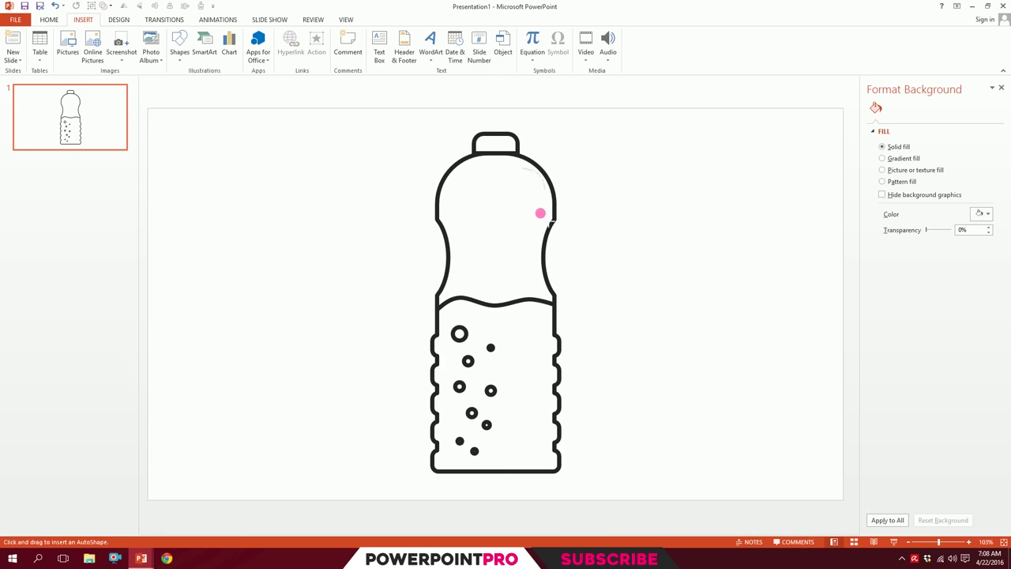
pyautogui.moveTo(522, 207)
pyautogui.mouseDown()
pyautogui.moveTo(535, 203)
pyautogui.moveTo(531, 235)
pyautogui.mouseUp()
pyautogui.scroll(10, 533, 176)
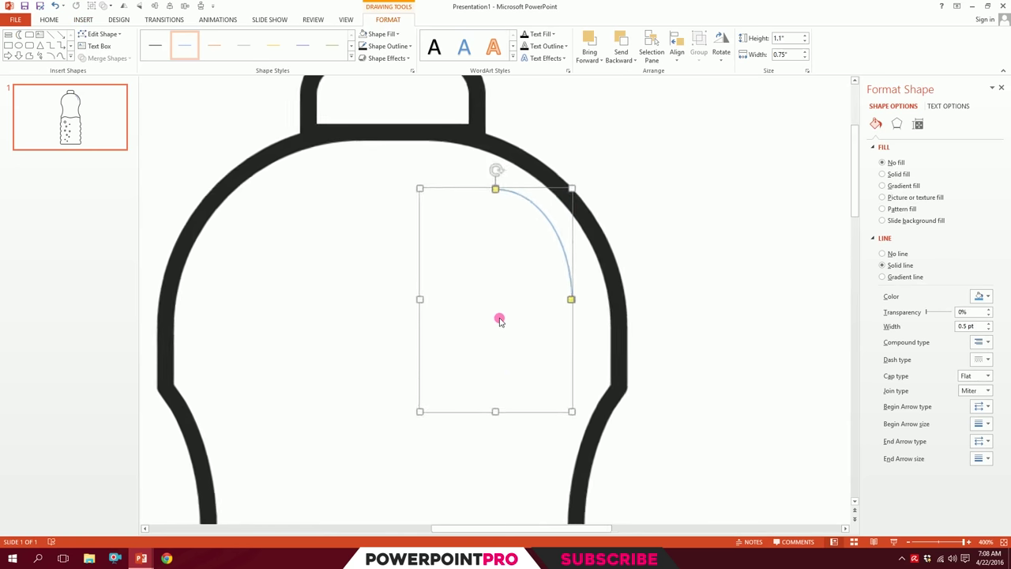
# Make the arc taller and wider and fit it against the bottle's upper-right shoulder.
pyautogui.click(567, 372)
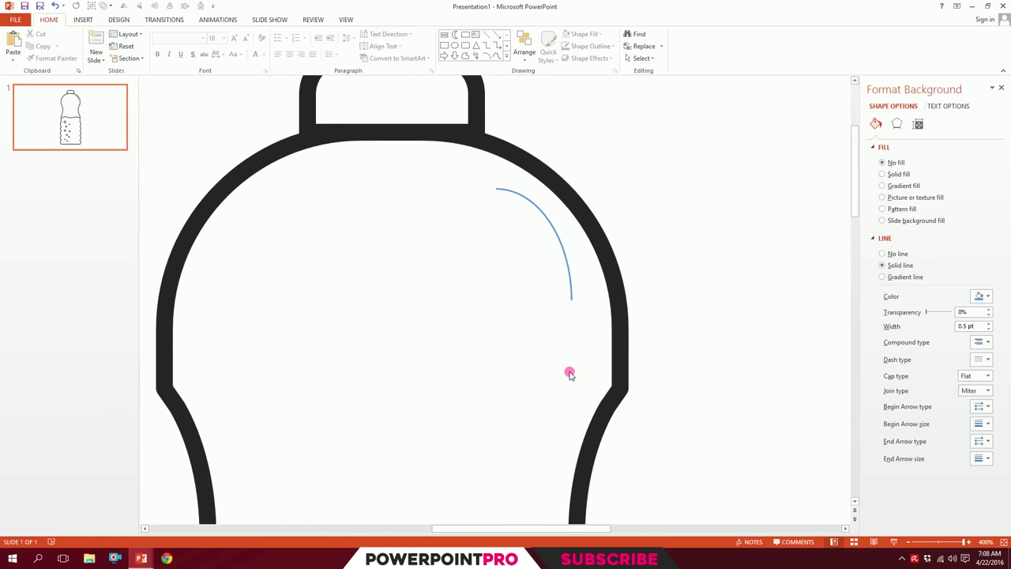
pyautogui.click(562, 253)
pyautogui.moveTo(568, 255)
pyautogui.mouseDown()
pyautogui.moveTo(548, 261)
pyautogui.moveTo(551, 281)
pyautogui.mouseUp()
pyautogui.moveTo(480, 425); pyautogui.dragTo(506, 526)
pyautogui.moveTo(476, 187); pyautogui.dragTo(490, 190)
pyautogui.moveTo(403, 360); pyautogui.dragTo(319, 361)
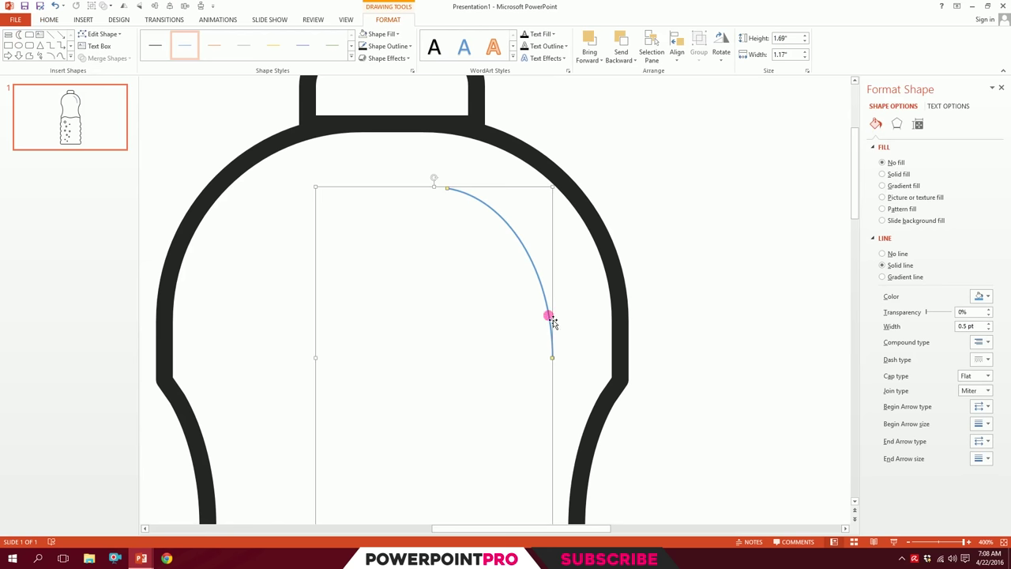
pyautogui.moveTo(555, 317); pyautogui.dragTo(562, 305)
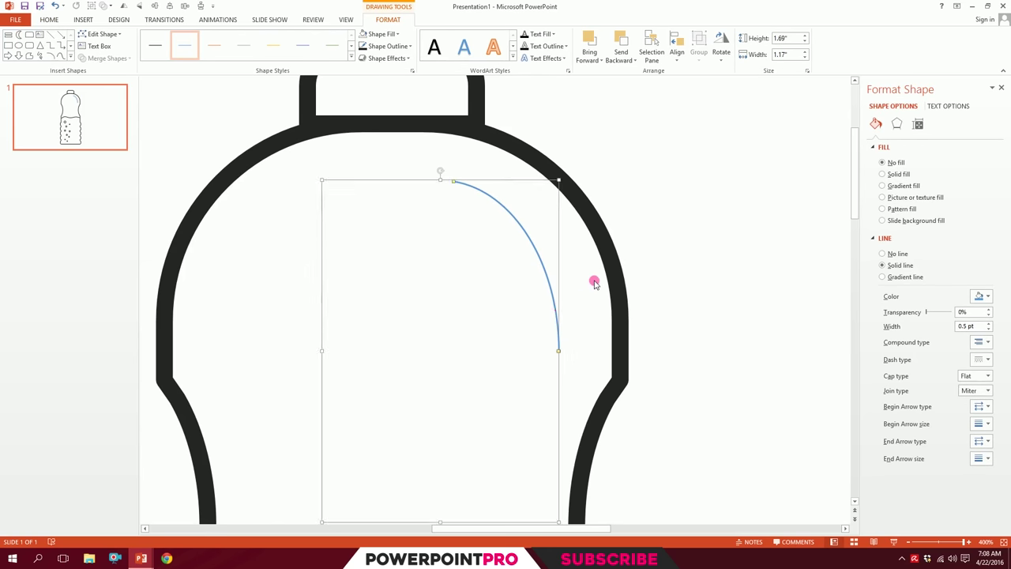
pyautogui.scroll(-5, 588, 255)
# Format Paint the bottle's thick dark rounded outline onto the arc.
pyautogui.click(553, 187)
pyautogui.click(49, 19)
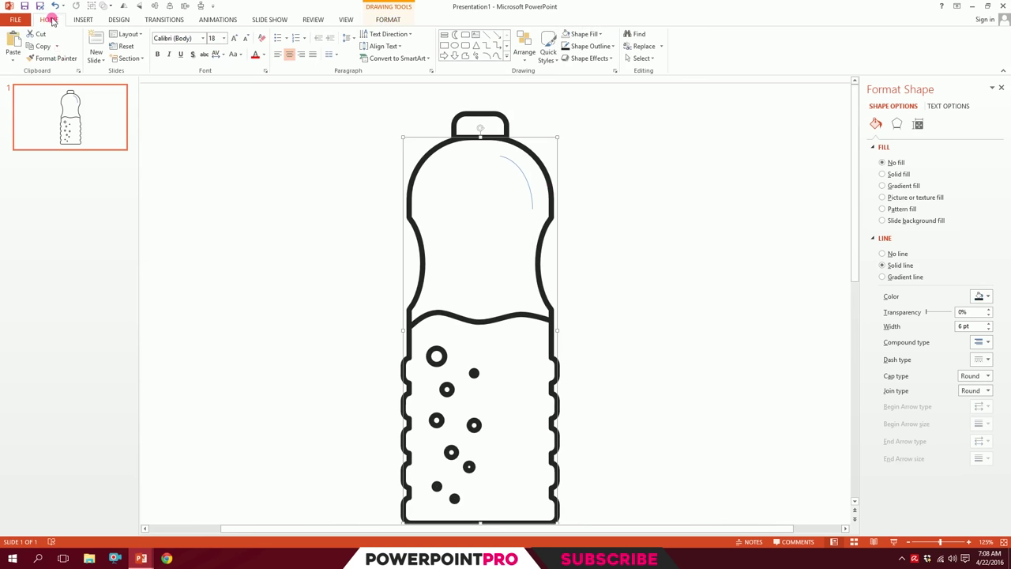
pyautogui.click(52, 58)
pyautogui.click(525, 177)
pyautogui.click(522, 223)
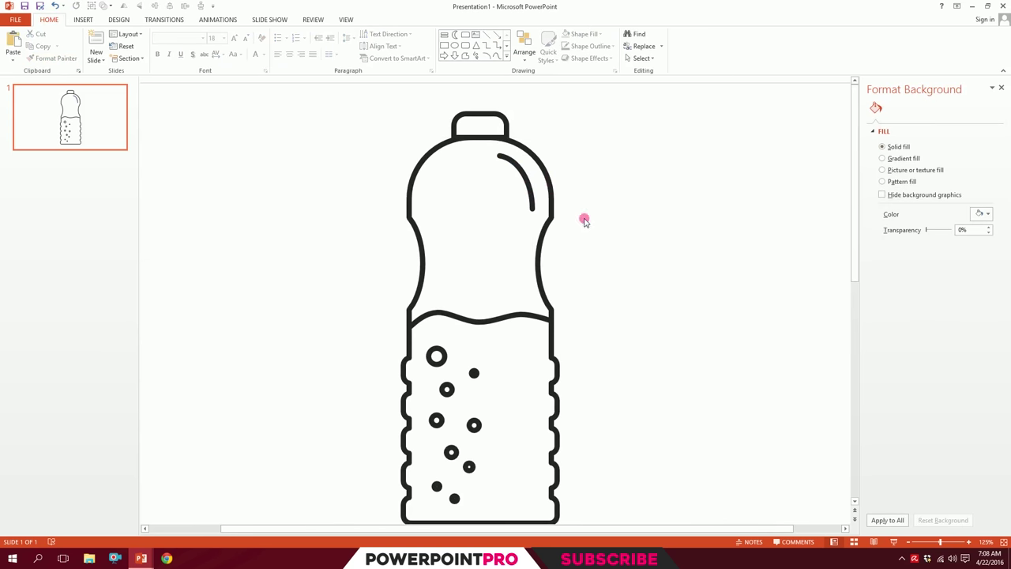
pyautogui.click(83, 20)
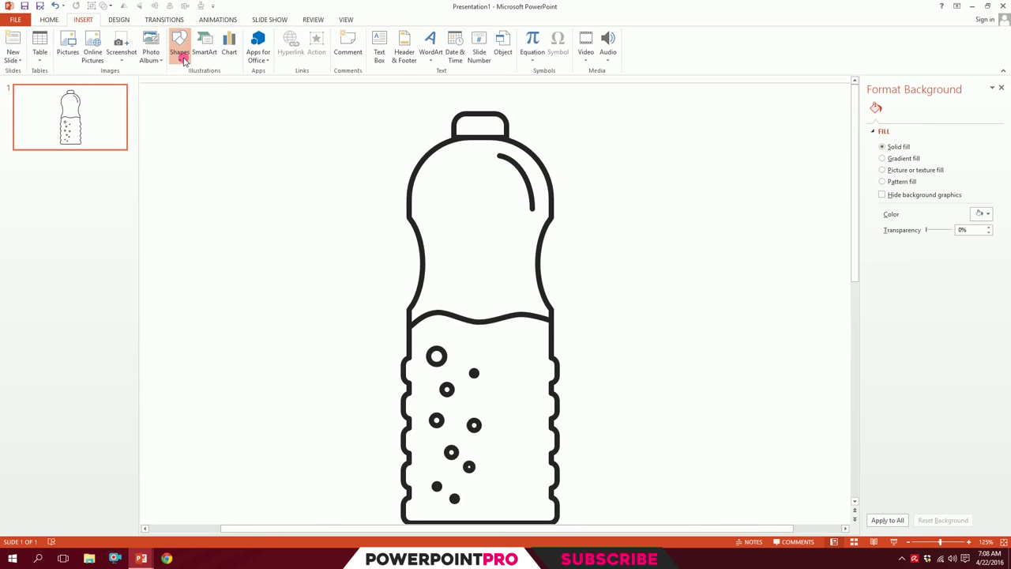
# Draw a vertical highlight line in the water and give it the thick arc's style with Format Painter.
pyautogui.click(179, 46)
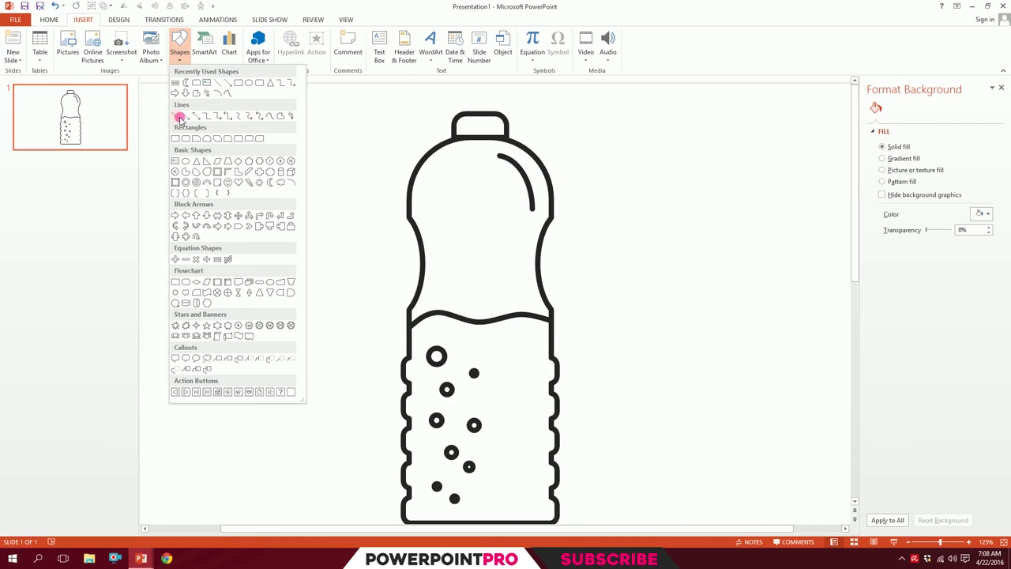
pyautogui.click(179, 118)
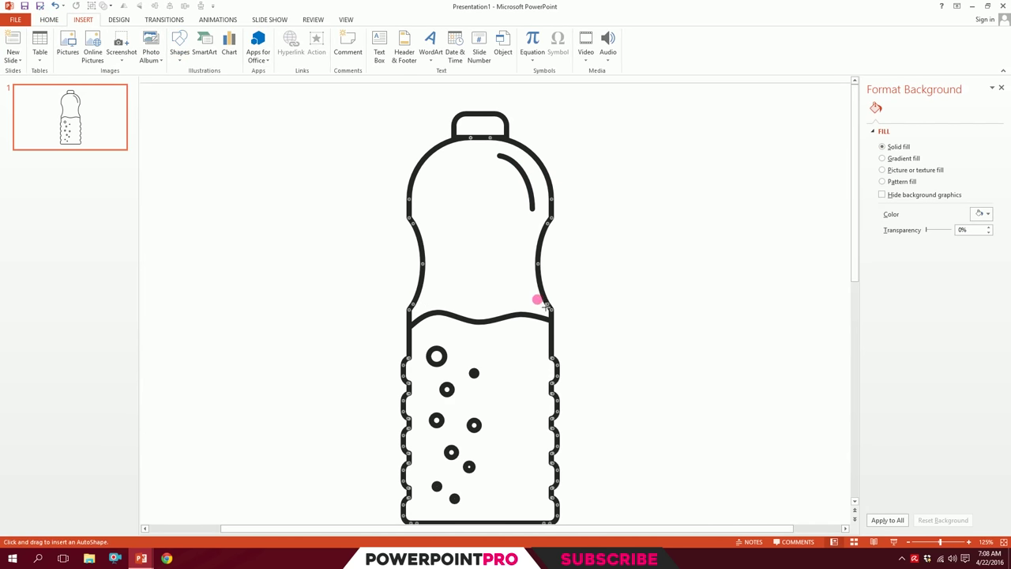
pyautogui.moveTo(539, 416); pyautogui.dragTo(533, 424)
pyautogui.click(537, 191)
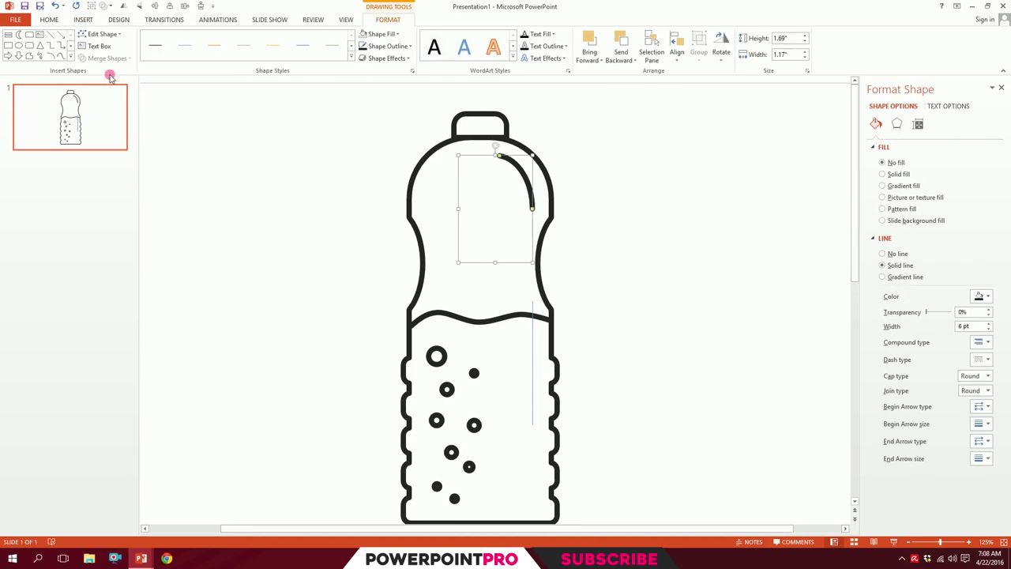
pyautogui.click(49, 19)
pyautogui.click(52, 58)
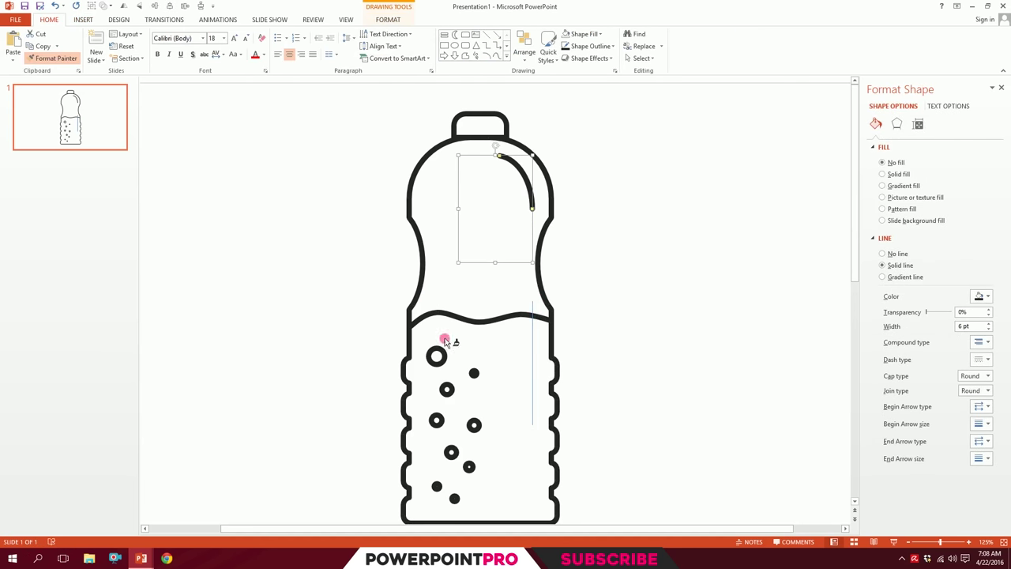
pyautogui.click(532, 367)
pyautogui.click(593, 353)
pyautogui.moveTo(534, 389)
pyautogui.mouseDown()
pyautogui.moveTo(534, 456)
pyautogui.moveTo(534, 438)
pyautogui.mouseUp()
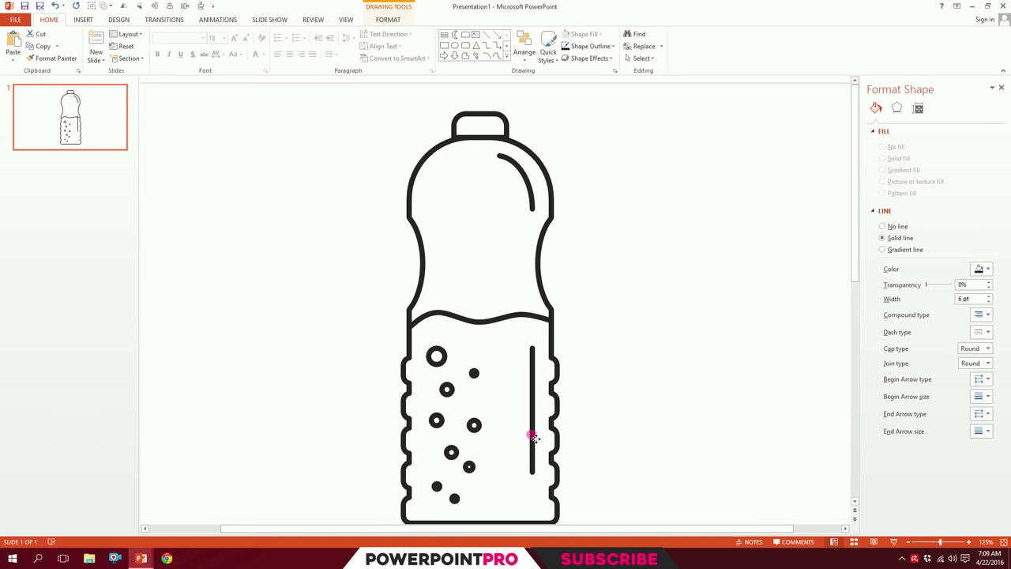
pyautogui.click(666, 300)
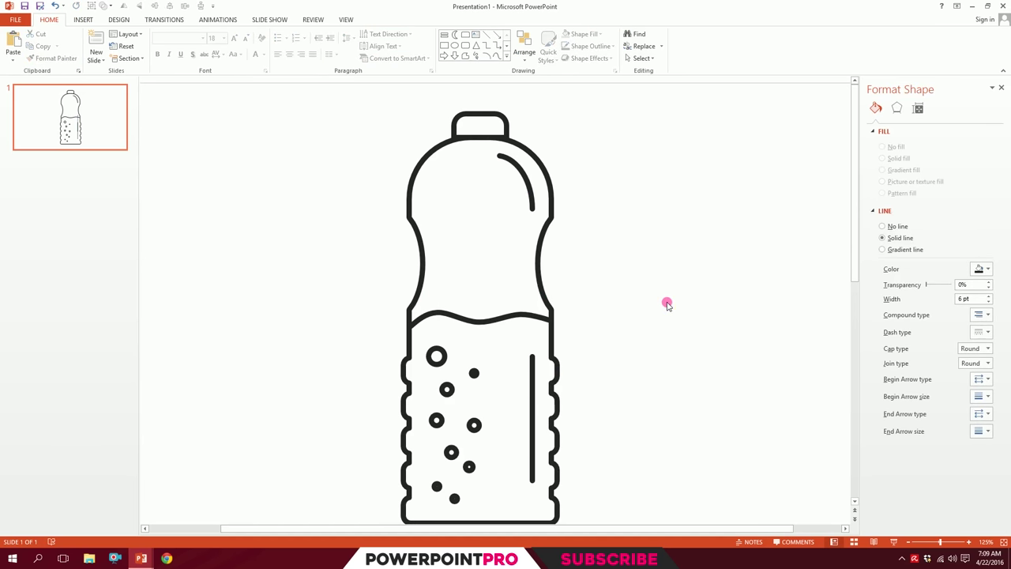
# Copy the highlight arc, shrink it, and place it on the bottle's left shoulder.
pyautogui.click(528, 196)
pyautogui.moveTo(527, 183); pyautogui.dragTo(455, 240)
pyautogui.moveTo(463, 324); pyautogui.dragTo(440, 232)
pyautogui.click(442, 237)
pyautogui.moveTo(444, 243); pyautogui.dragTo(436, 233)
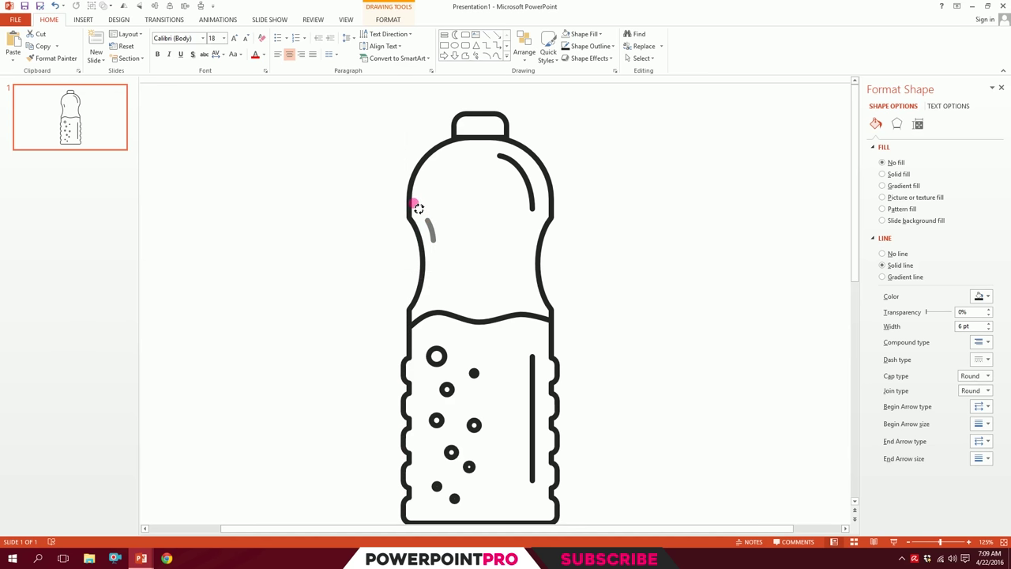
pyautogui.click(341, 226)
# Group all the bottle shapes with Ctrl+G and shrink the whole icon.
pyautogui.scroll(-2, 343, 204)
pyautogui.moveTo(333, 112); pyautogui.dragTo(783, 532)
pyautogui.hotkey('ctrl', 'g')
pyautogui.click(420, 136)
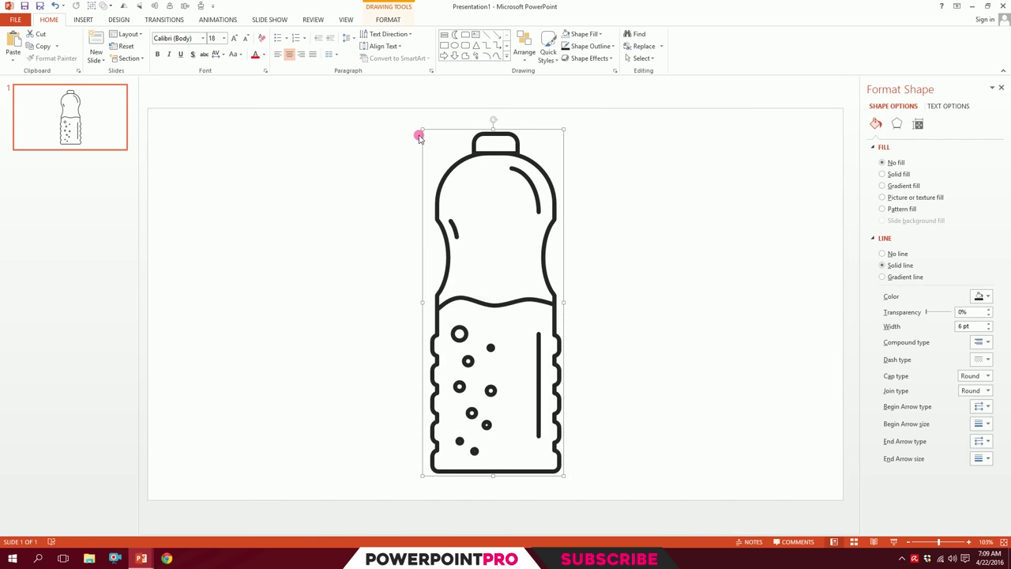
pyautogui.moveTo(424, 129); pyautogui.dragTo(443, 181)
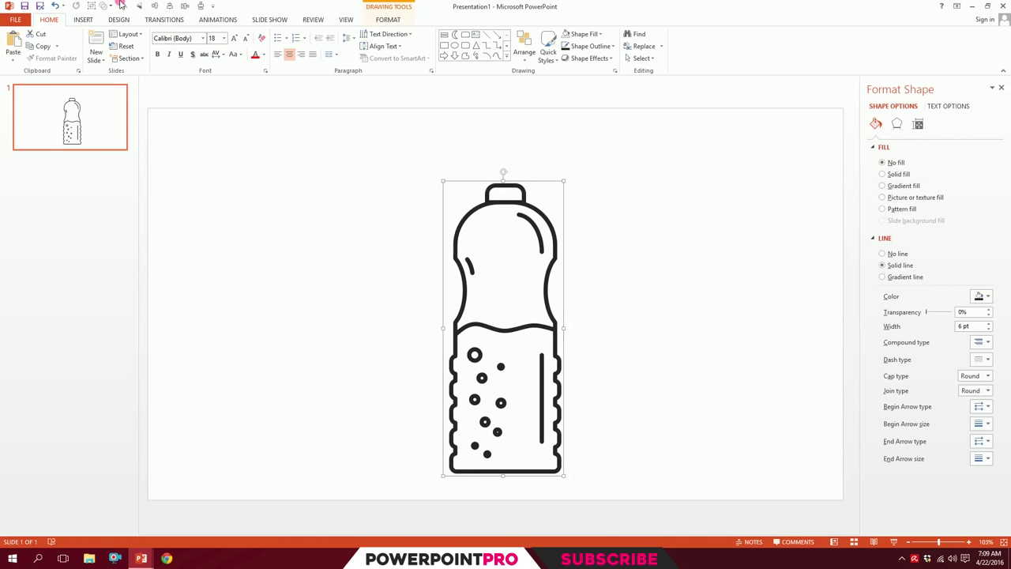
# Centre the icon horizontally and vertically on the slide, then view it in Slide Show.
pyautogui.click(167, 7)
pyautogui.click(151, 5)
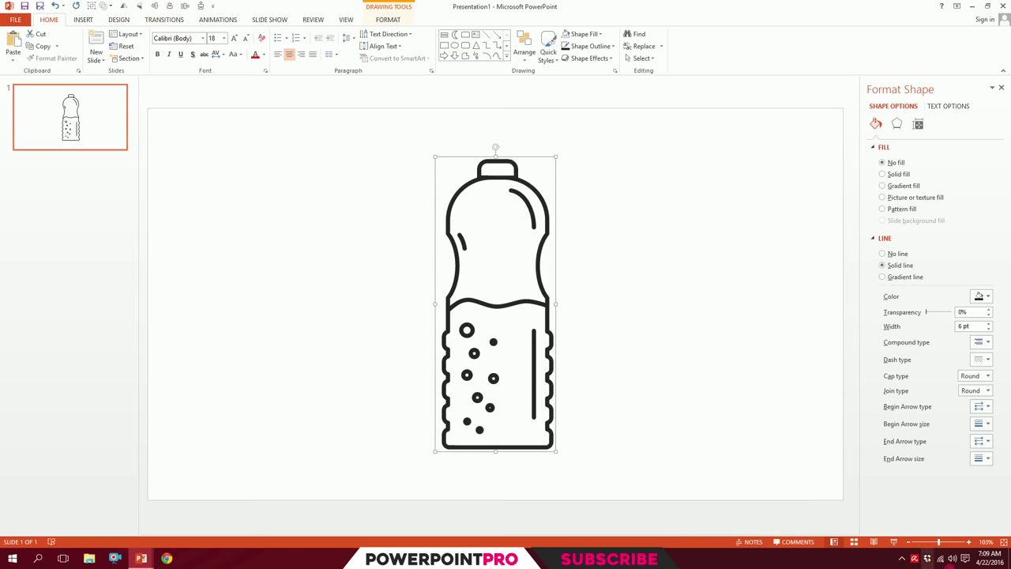
pyautogui.click(894, 542)
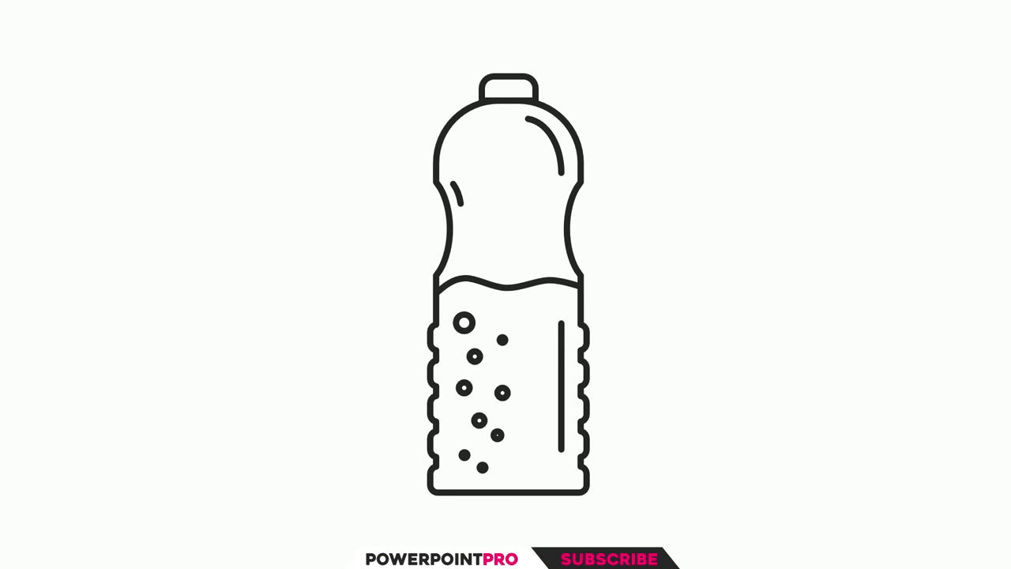